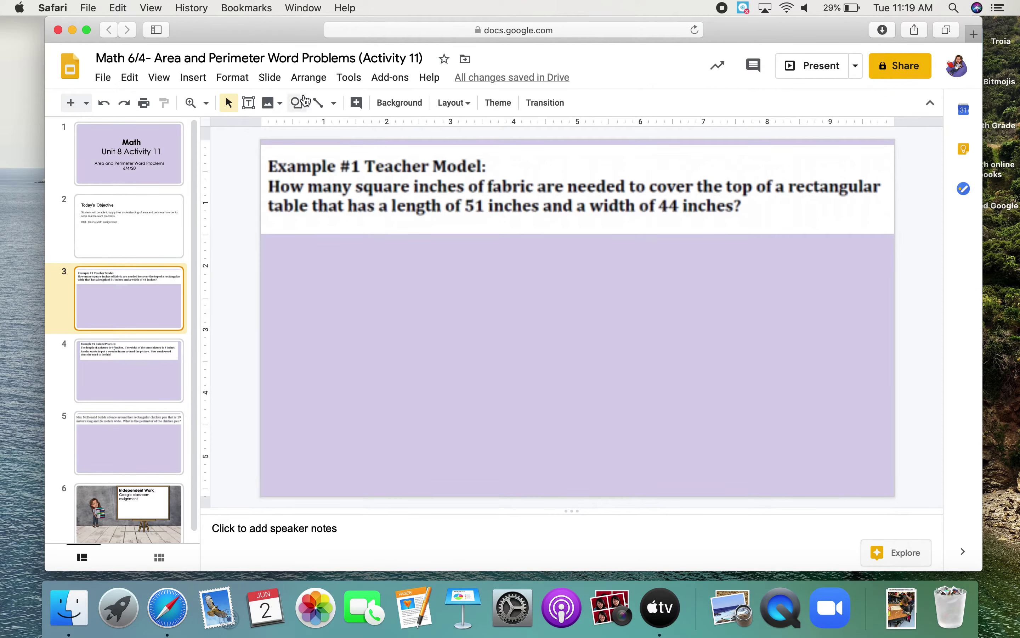
- Draw a grey rectangle below the Example #1 question on slide 3
{"action": "left_click", "coordinate": [297, 104]}
{"action": "mouse_move", "coordinate": [329, 129]}
{"action": "left_click", "coordinate": [407, 131]}
{"action": "left_click_drag", "start_coordinate": [293, 274], "coordinate": [491, 383]}
{"action": "left_click", "coordinate": [352, 255]}
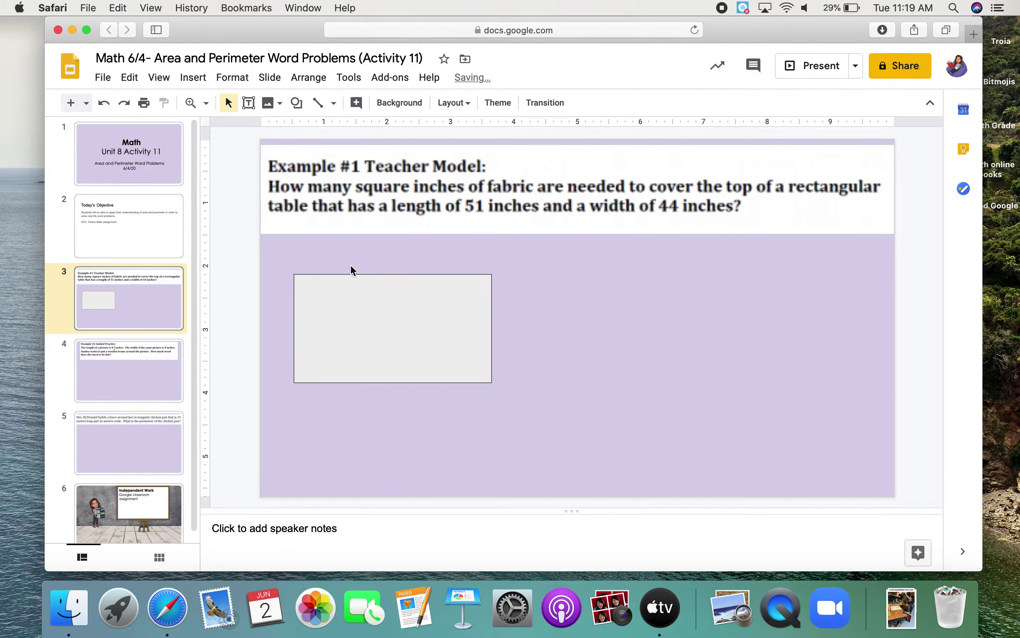
- Add a '51 inches' text box label above the rectangle's top edge
{"action": "left_click", "coordinate": [193, 78]}
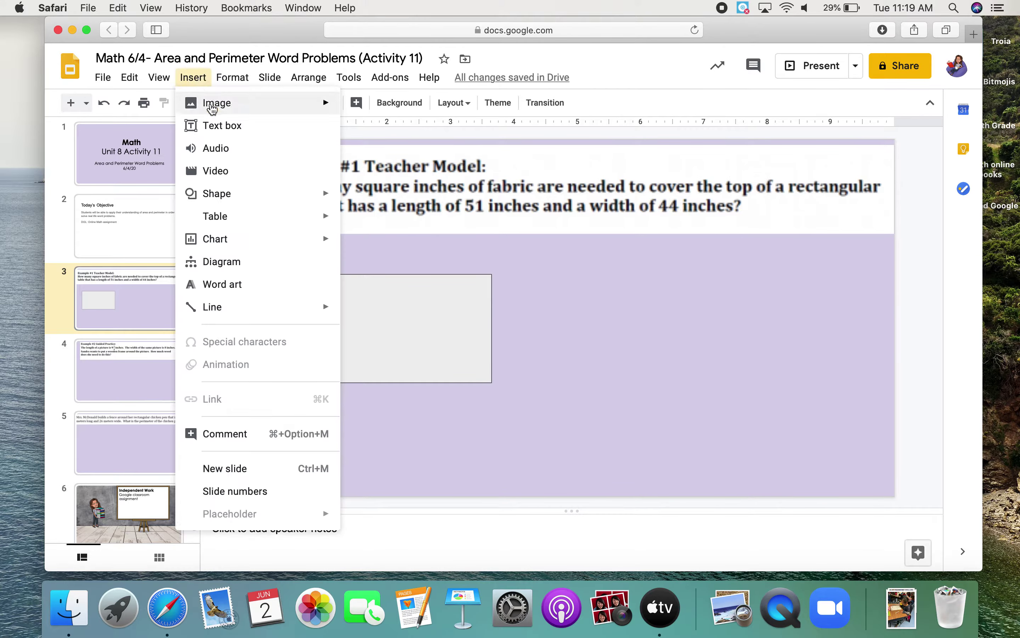
{"action": "left_click", "coordinate": [218, 126]}
{"action": "left_click", "coordinate": [355, 254]}
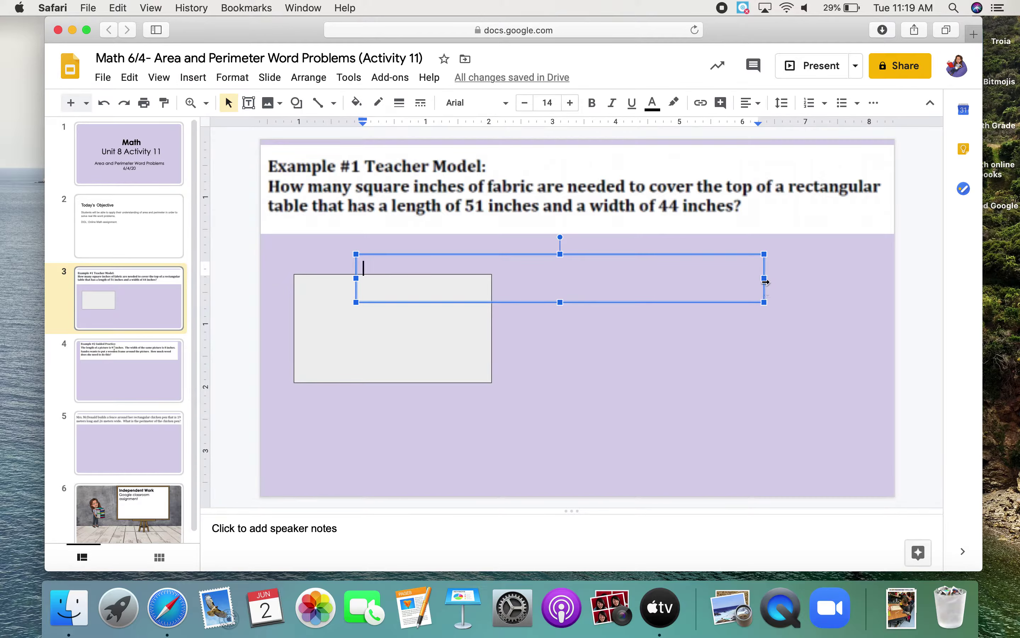
{"action": "left_click", "coordinate": [764, 278]}
{"action": "left_click_drag", "start_coordinate": [764, 279], "coordinate": [363, 235]}
{"action": "left_click", "coordinate": [359, 263]}
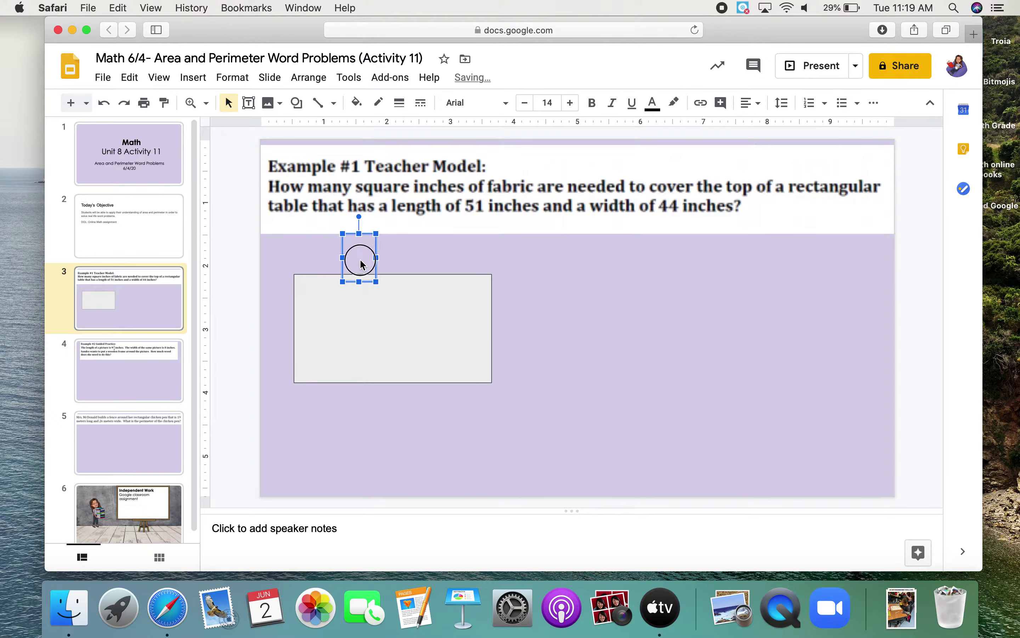
{"action": "type", "text": "51 inches"}
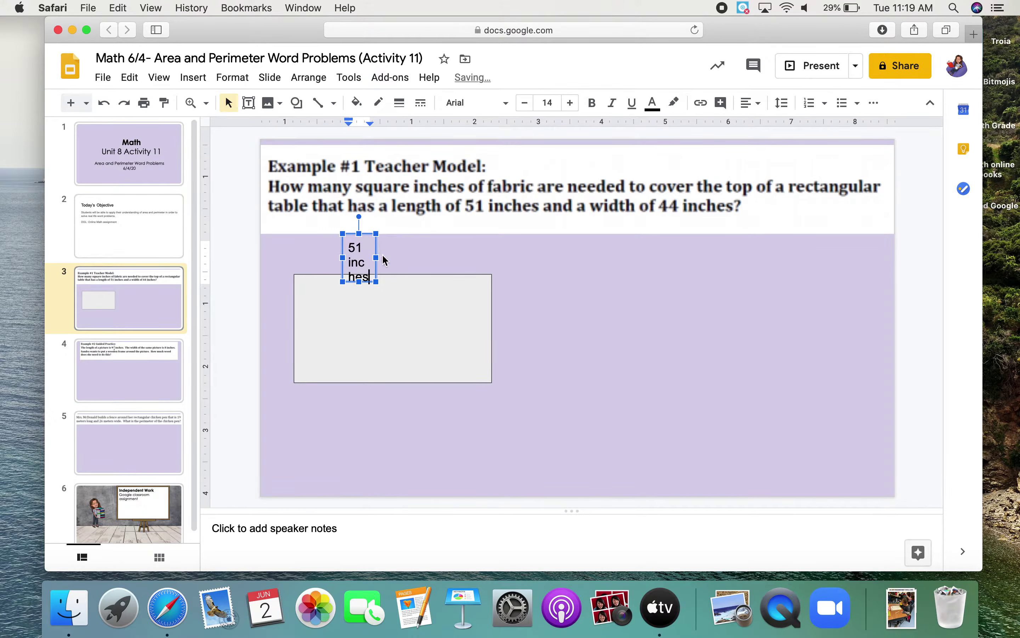
{"action": "left_click_drag", "start_coordinate": [376, 258], "coordinate": [430, 267]}
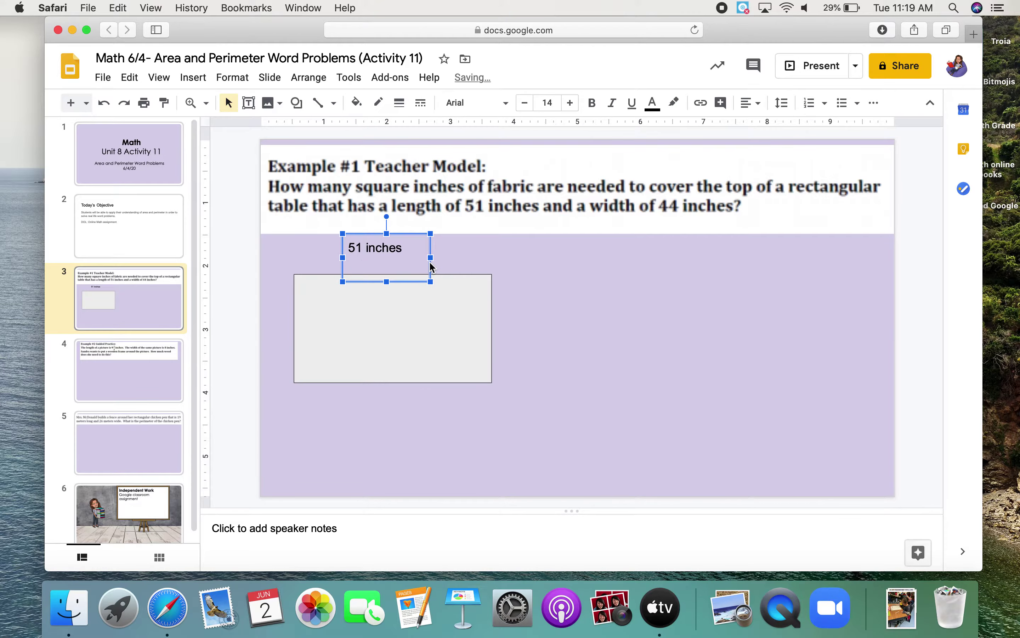
{"action": "left_click", "coordinate": [274, 361]}
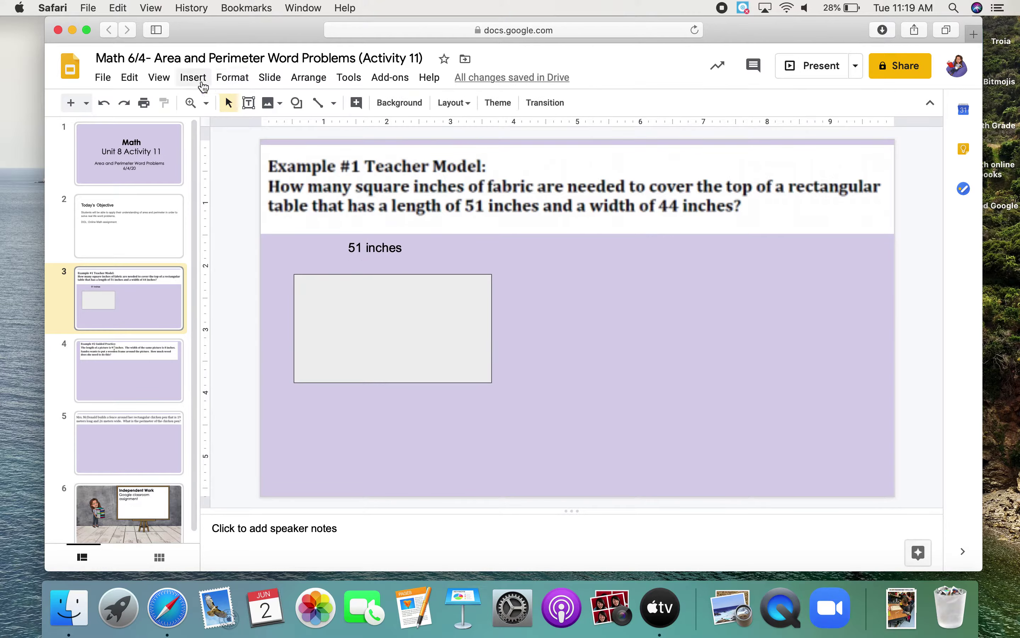
{"action": "left_click", "coordinate": [201, 85]}
- Add a narrow '44 in.' text box label beside the rectangle's left edge
{"action": "left_click", "coordinate": [213, 127]}
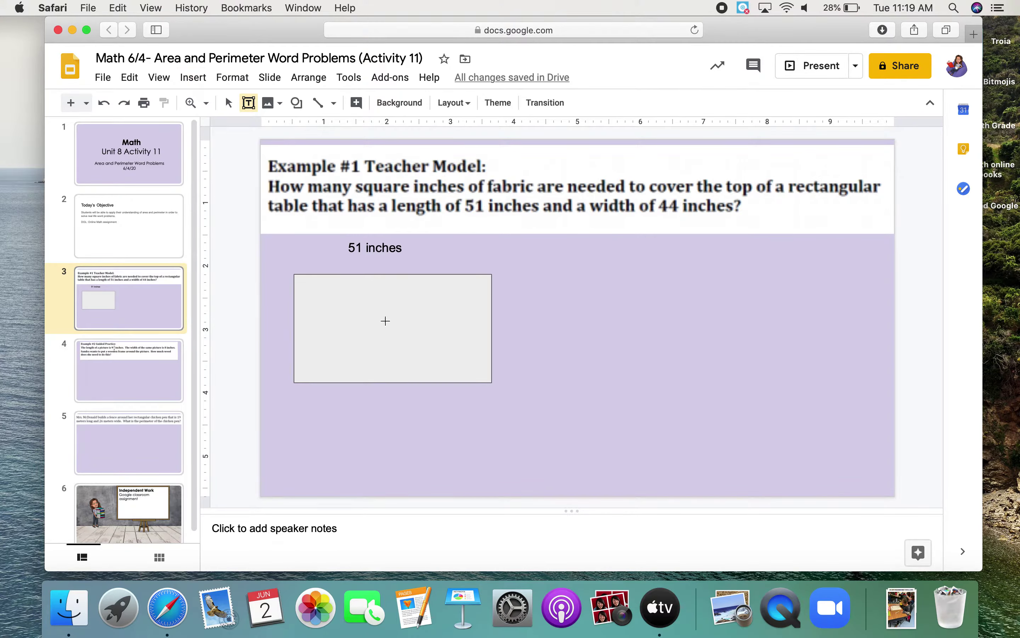
{"action": "left_click", "coordinate": [272, 321]}
{"action": "type", "text": "44 in."}
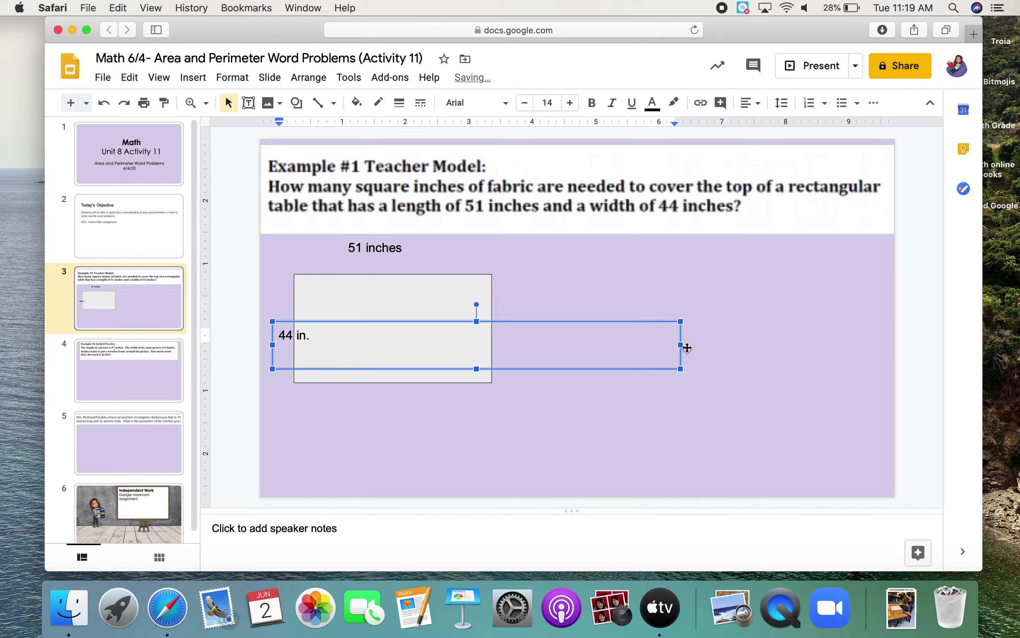
{"action": "left_click_drag", "start_coordinate": [680, 344], "coordinate": [311, 348]}
{"action": "left_click", "coordinate": [388, 390]}
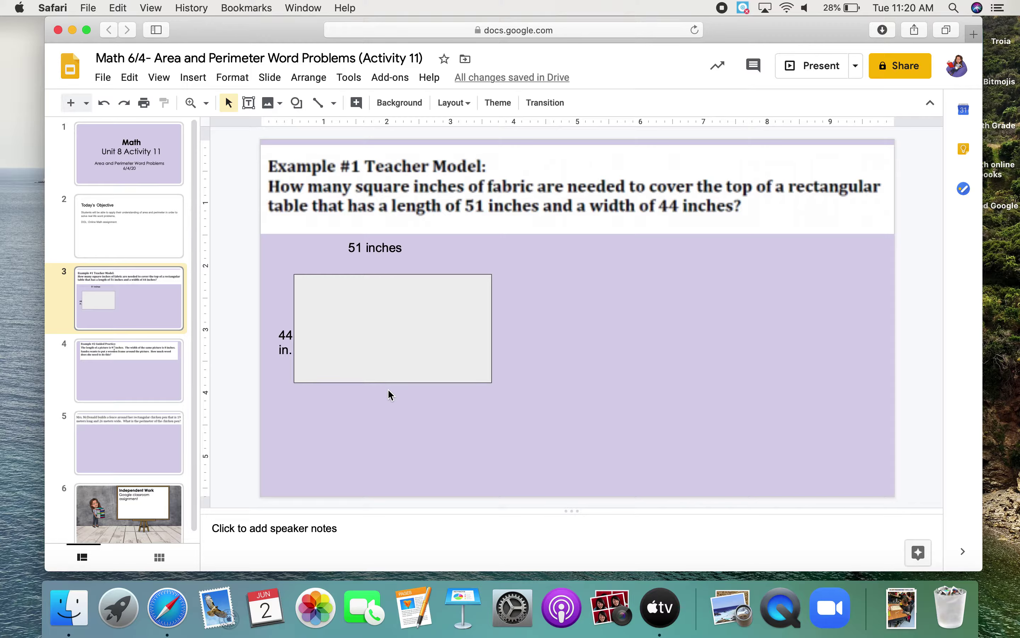
- In the right-hand text box, write 51 above an underlined 'X 44'
{"action": "left_click", "coordinate": [689, 323]}
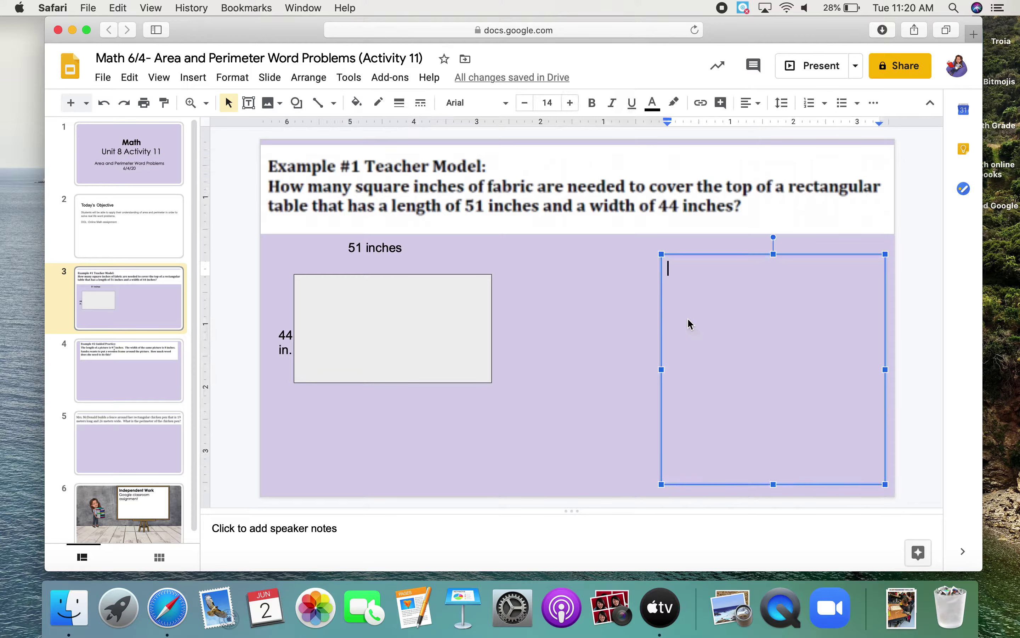
{"action": "type", "text": "5"}
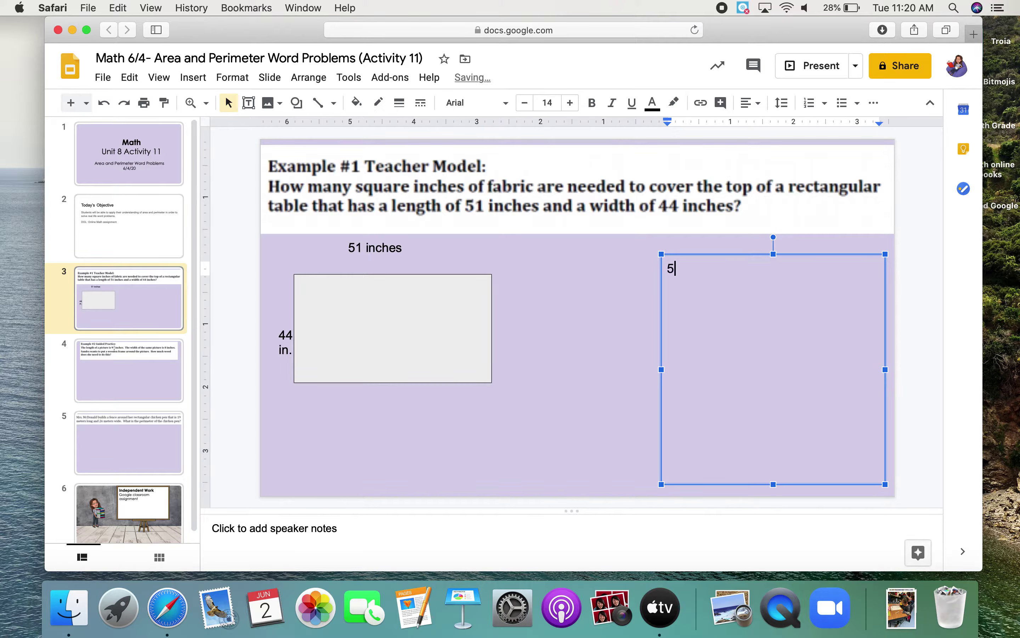
{"action": "type", "text": "1"}
{"action": "left_click", "coordinate": [667, 268]}
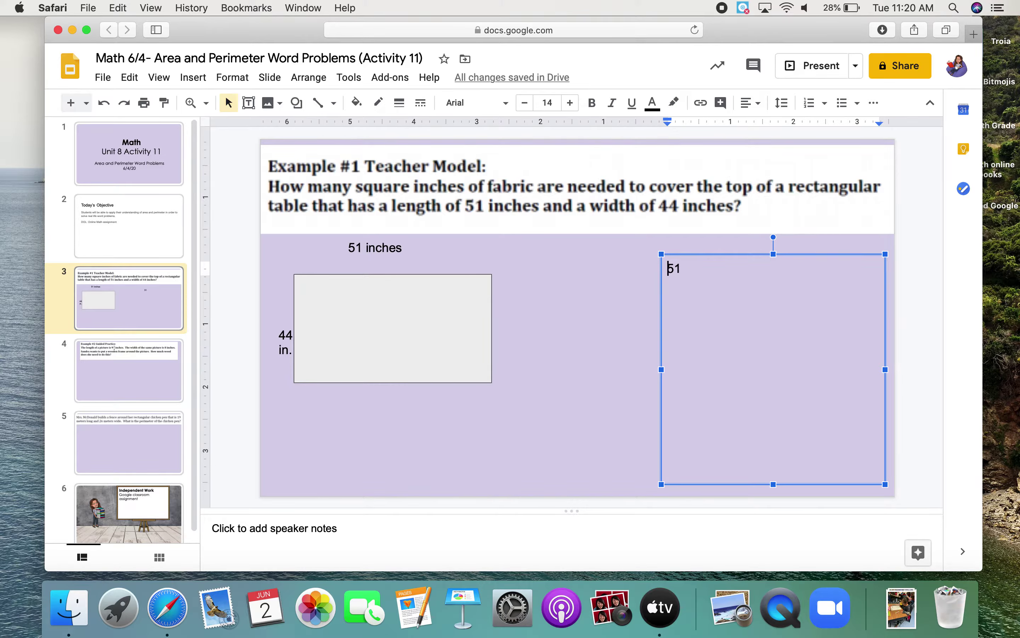
{"action": "left_click", "coordinate": [713, 270]}
{"action": "key", "text": "Return"}
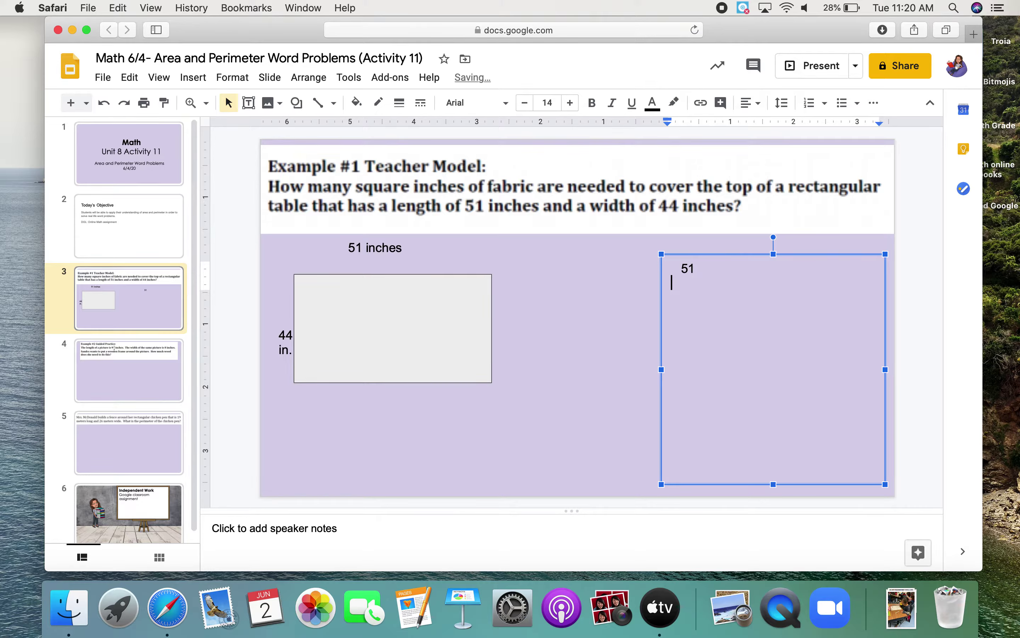
{"action": "key", "text": "BackSpace"}
{"action": "type", "text": "X 44"}
{"action": "left_click", "coordinate": [682, 284]}
{"action": "left_click_drag", "start_coordinate": [681, 284], "coordinate": [658, 288]}
{"action": "left_click", "coordinate": [631, 103]}
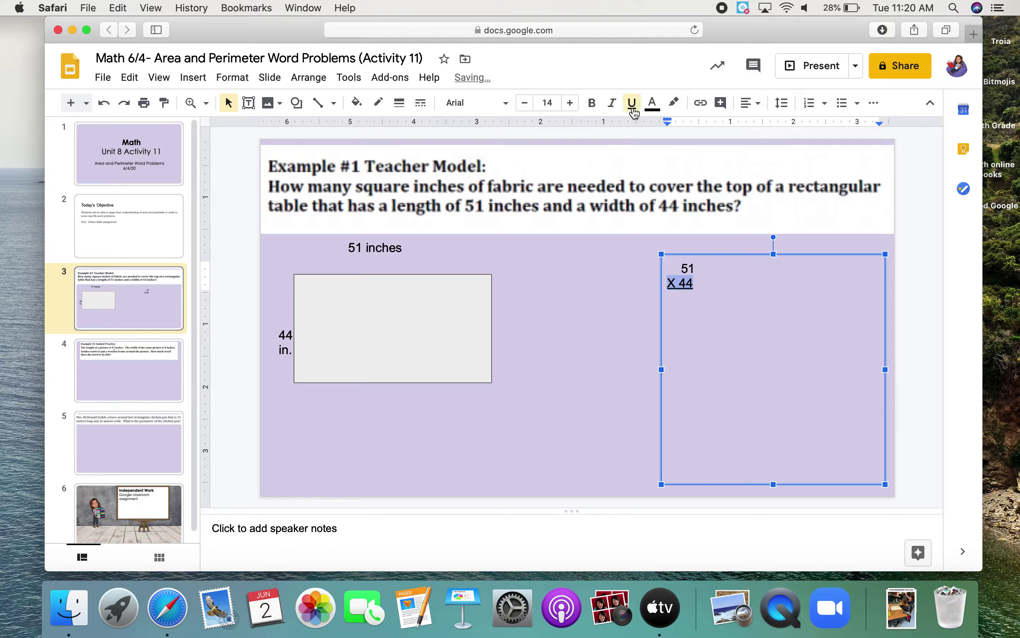
{"action": "left_click", "coordinate": [703, 283]}
{"action": "key", "text": "Return"}
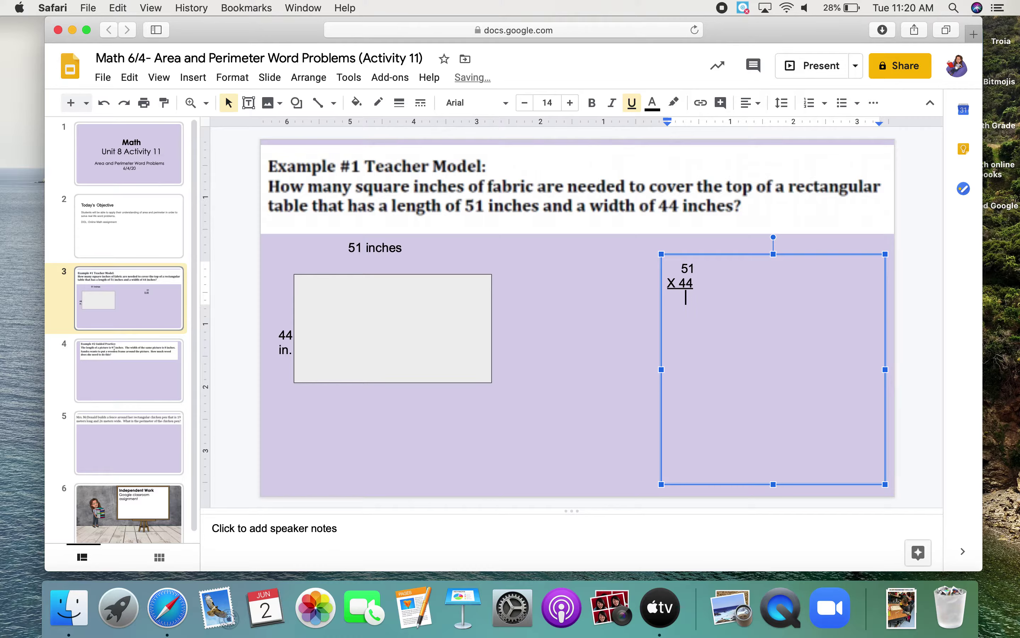
- List the partial products 4, 200, 40 and 2000 below, widening the box
{"action": "type", "text": "4"}
{"action": "left_click_drag", "start_coordinate": [700, 297], "coordinate": [660, 296]}
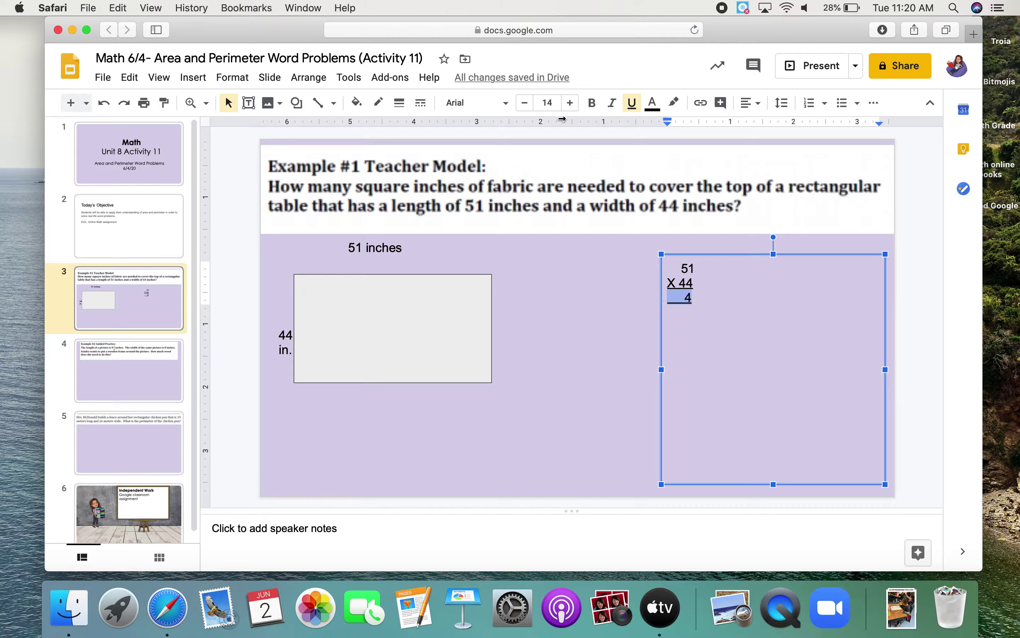
{"action": "left_click", "coordinate": [632, 103]}
{"action": "left_click", "coordinate": [703, 298]}
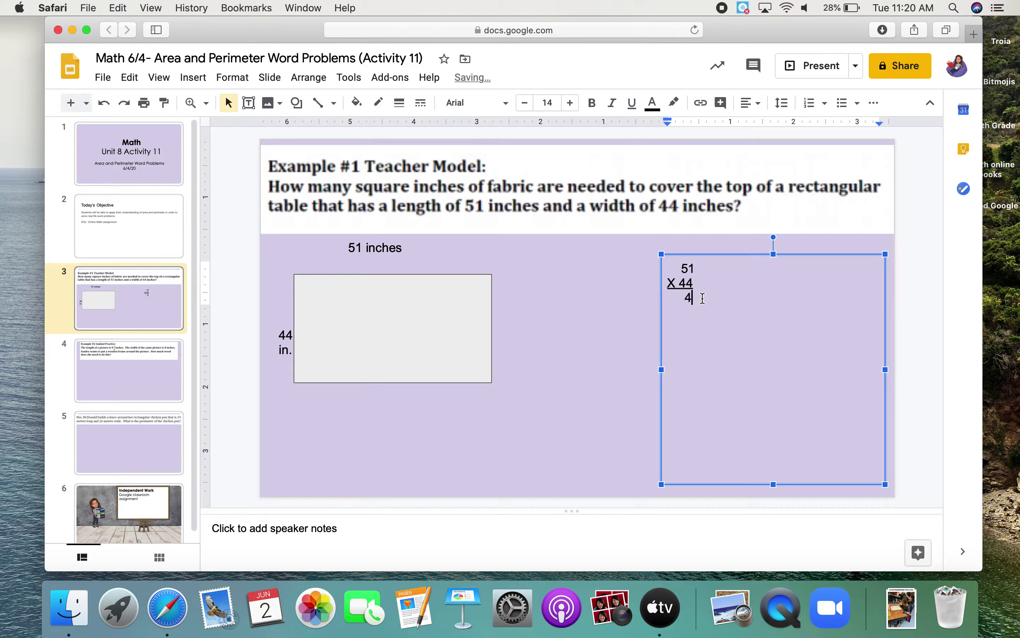
{"action": "key", "text": "Return"}
{"action": "type", "text": "200"}
{"action": "left_click", "coordinate": [668, 312]}
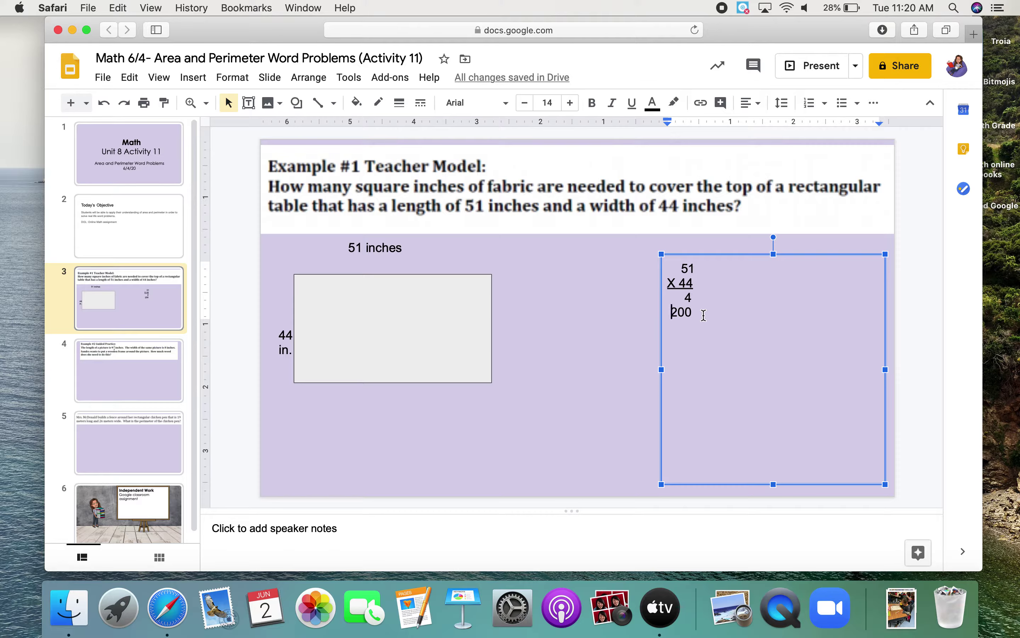
{"action": "left_click", "coordinate": [703, 315]}
{"action": "key", "text": "Return"}
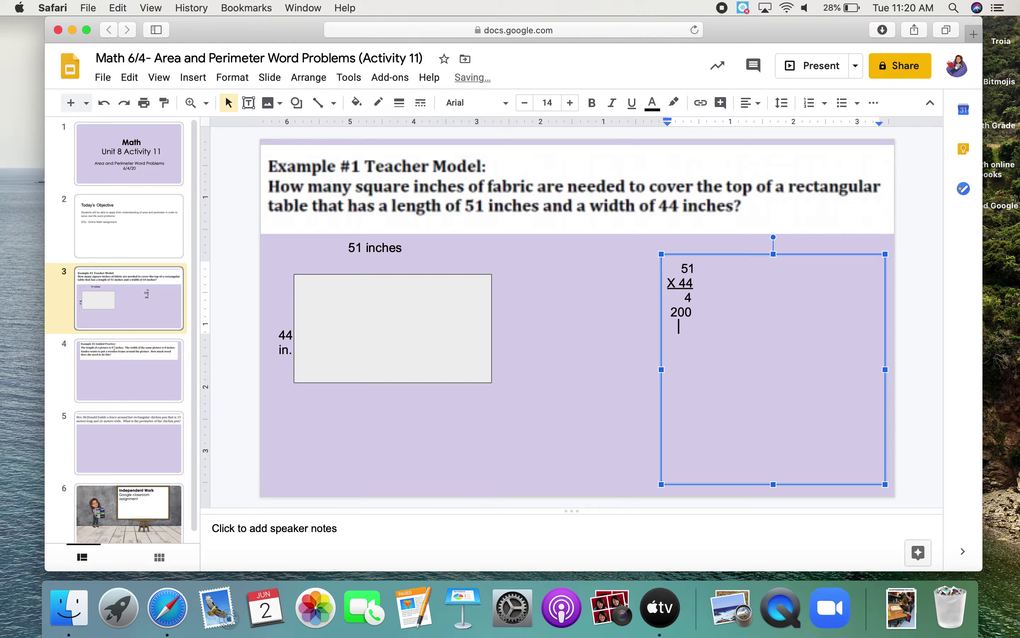
{"action": "type", "text": "40"}
{"action": "key", "text": "Return"}
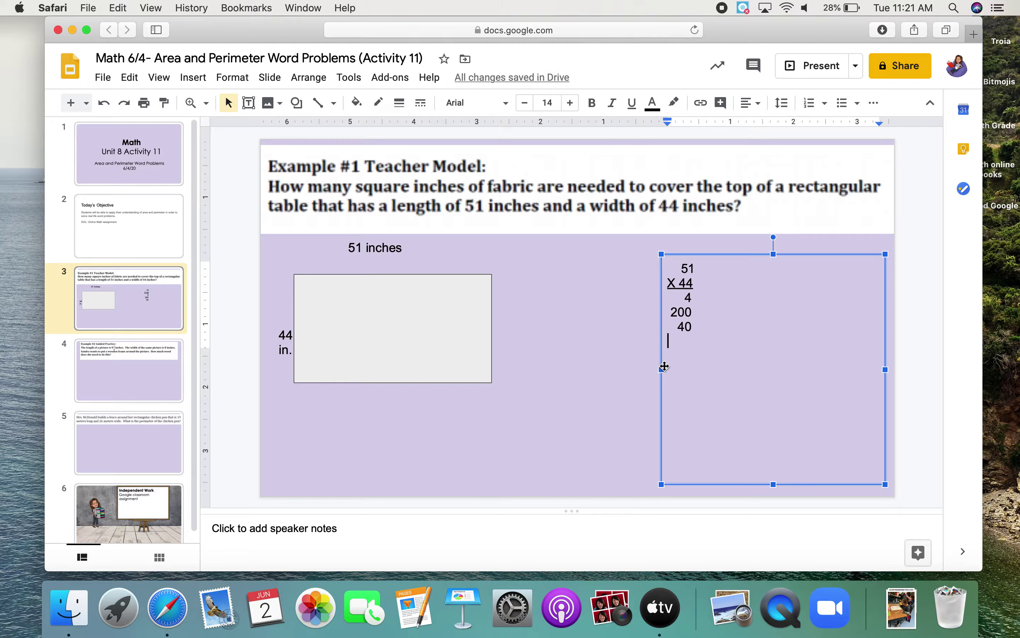
{"action": "left_click_drag", "start_coordinate": [663, 366], "coordinate": [637, 370]}
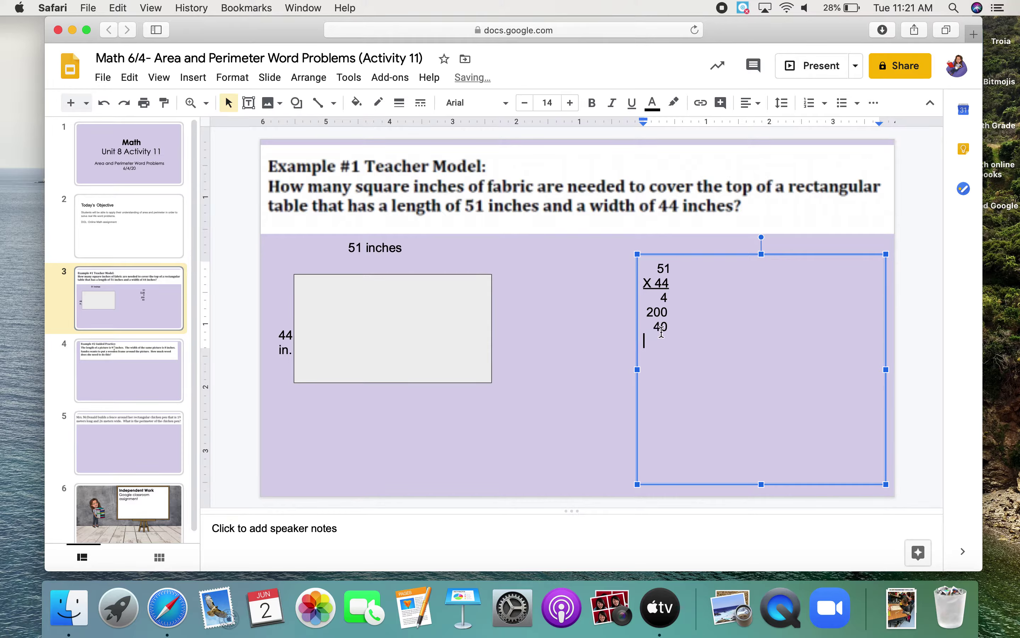
{"action": "type", "text": "2000"}
{"action": "left_click", "coordinate": [649, 326]}
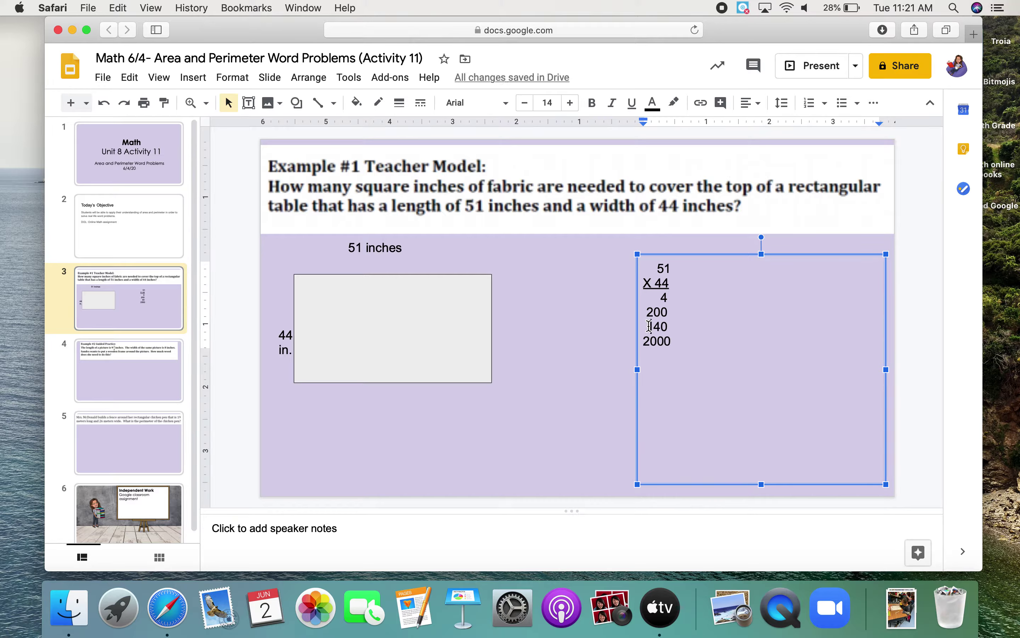
- Align the partial products, underline 2000 and put a plus before 40
{"action": "left_click", "coordinate": [645, 312]}
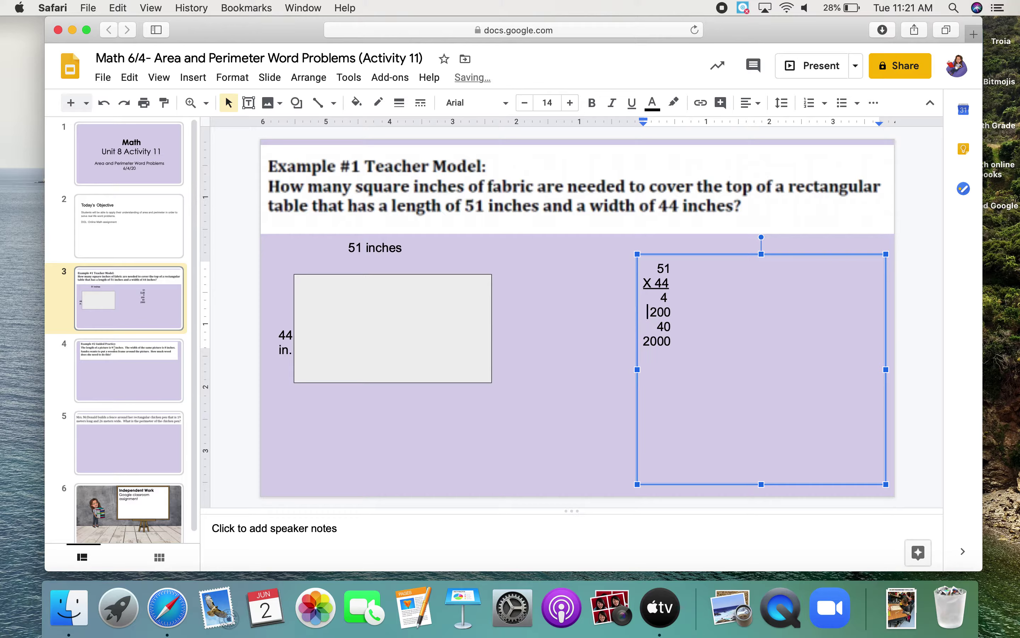
{"action": "left_click", "coordinate": [658, 297]}
{"action": "left_click", "coordinate": [700, 346]}
{"action": "left_click_drag", "start_coordinate": [700, 345], "coordinate": [641, 341]}
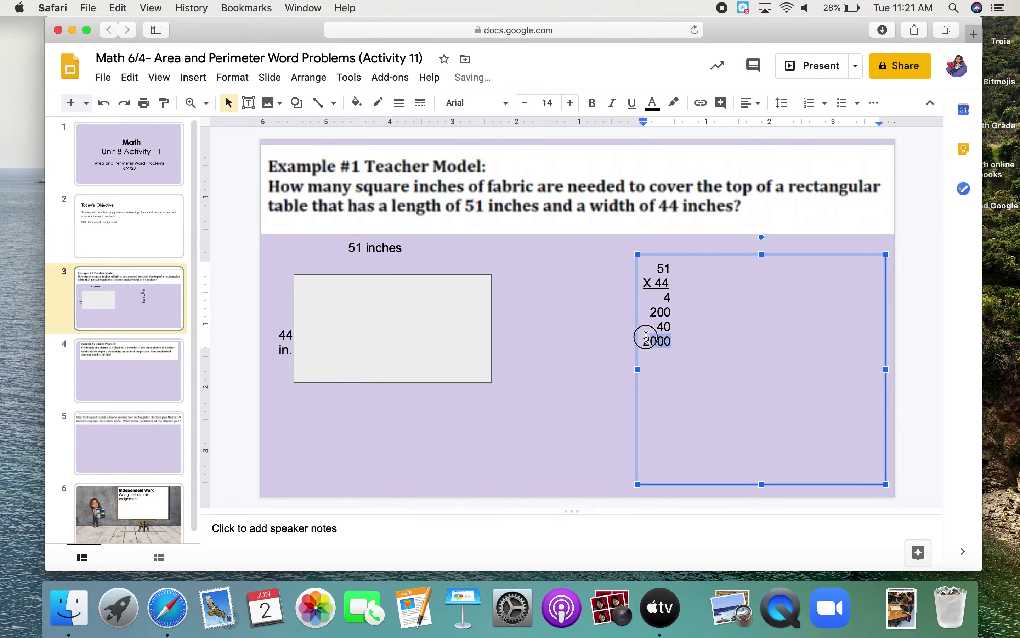
{"action": "left_click", "coordinate": [632, 102]}
{"action": "left_click", "coordinate": [644, 326]}
{"action": "type", "text": "+"}
{"action": "key", "text": "Delete"}
{"action": "key", "text": "Delete"}
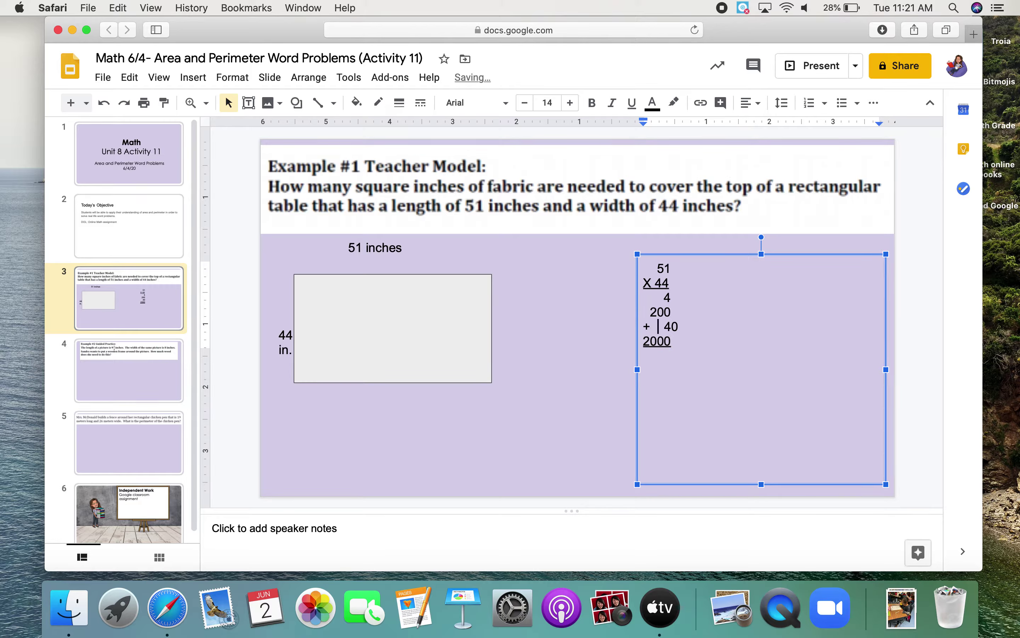
- Write the total 2,244 sq. inches under the sum, then open the Example #2 slide
{"action": "left_click", "coordinate": [677, 344]}
{"action": "key", "text": "Return"}
{"action": "type", "text": "4"}
{"action": "key", "text": "Left"}
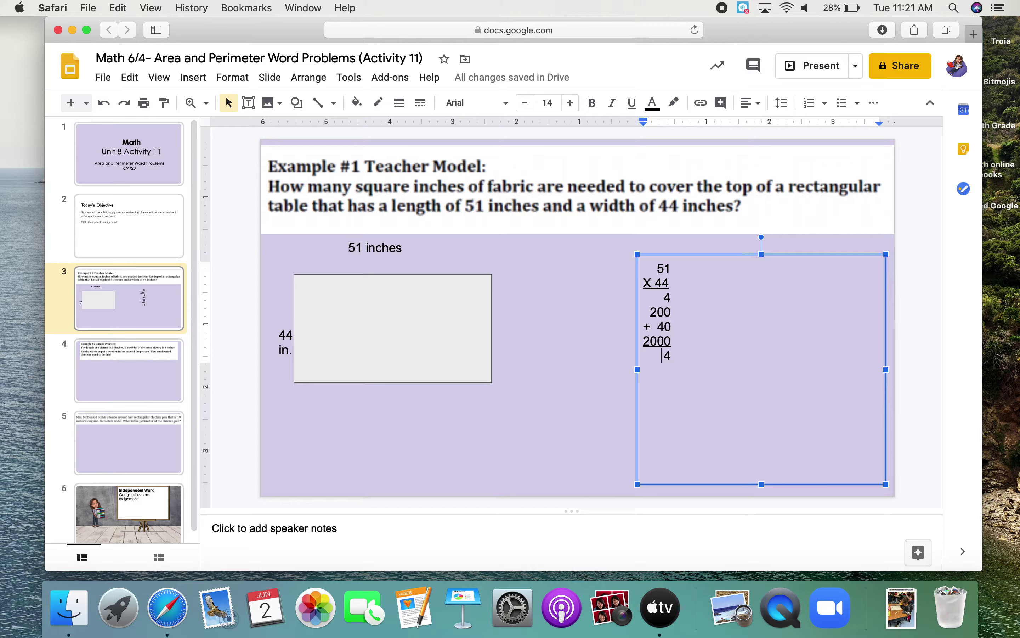
{"action": "type", "text": "4"}
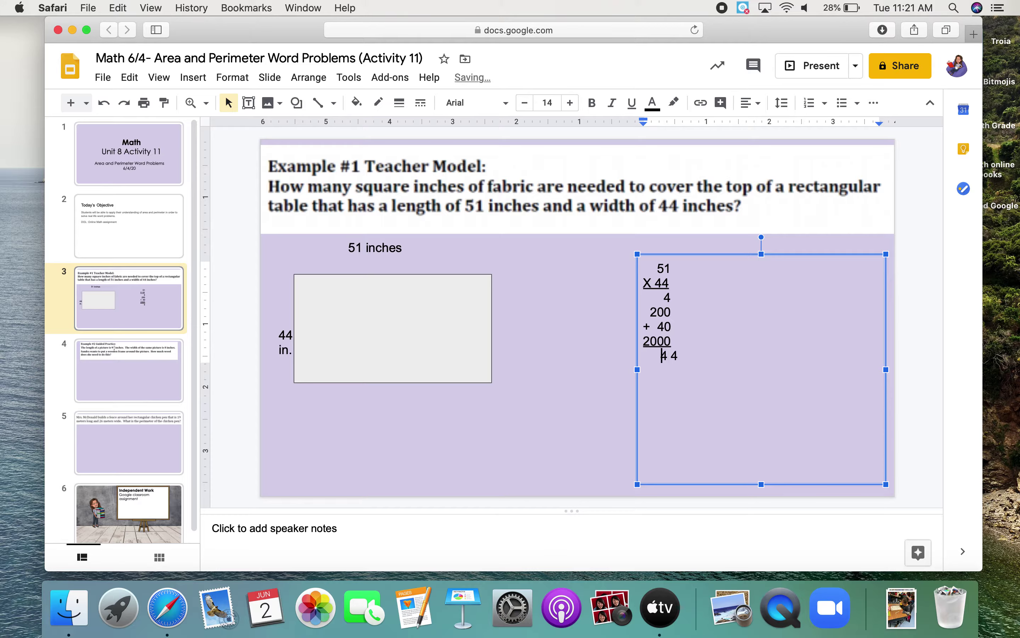
{"action": "key", "text": "Left"}
{"action": "key", "text": "Left"}
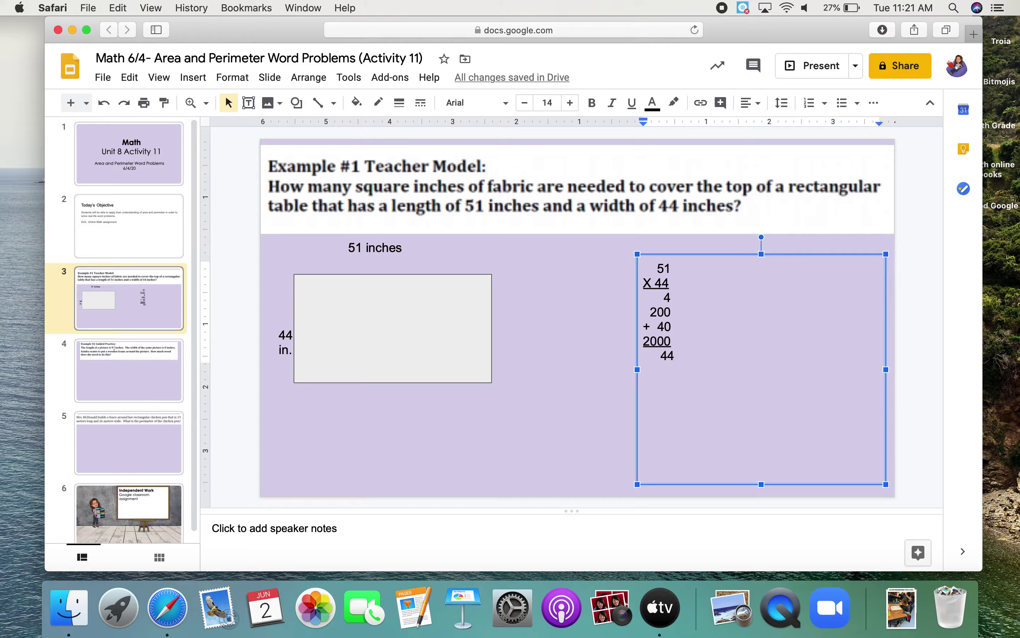
{"action": "type", "text": "2"}
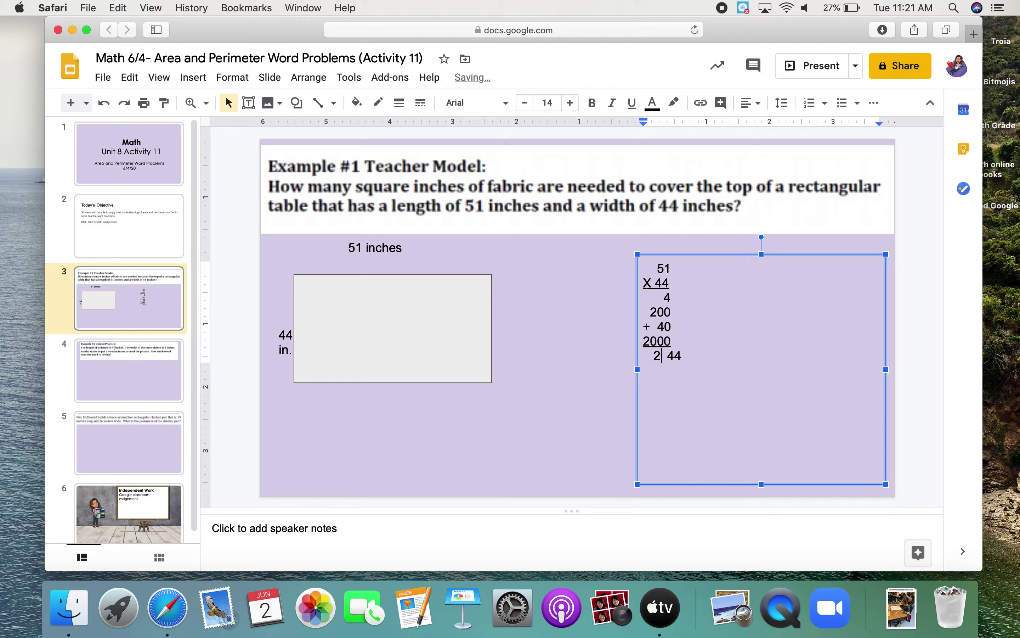
{"action": "key", "text": "Right"}
{"action": "type", "text": ")"}
{"action": "key", "text": "BackSpace"}
{"action": "key", "text": "BackSpace"}
{"action": "type", "text": "2,"}
{"action": "key", "text": "Delete"}
{"action": "double_click", "coordinate": [686, 354]}
{"action": "type", "text": "q. inches"}
{"action": "left_click", "coordinate": [520, 440]}
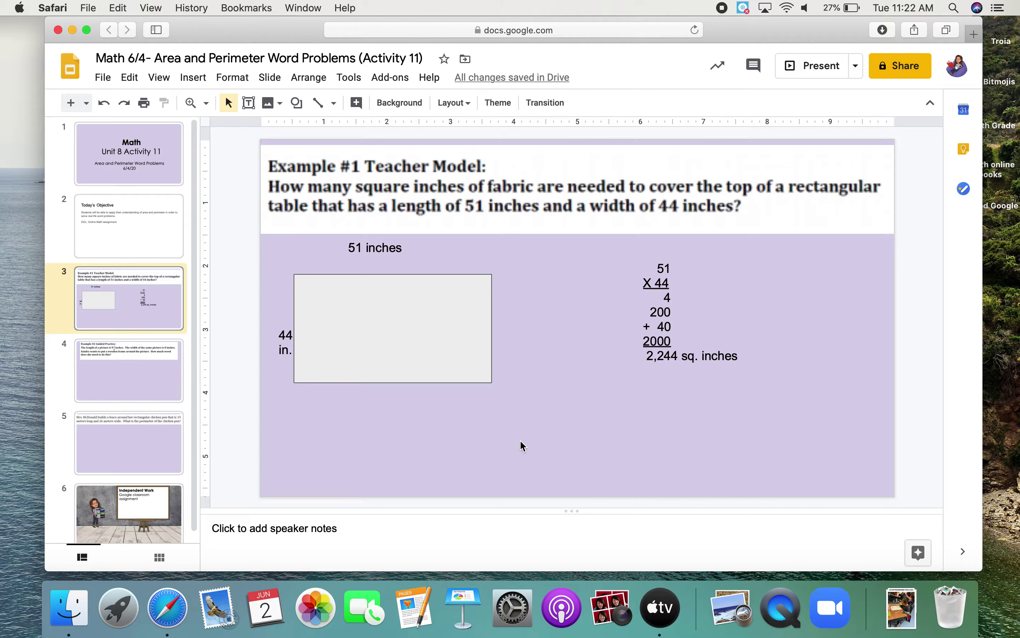
{"action": "left_click", "coordinate": [158, 369]}
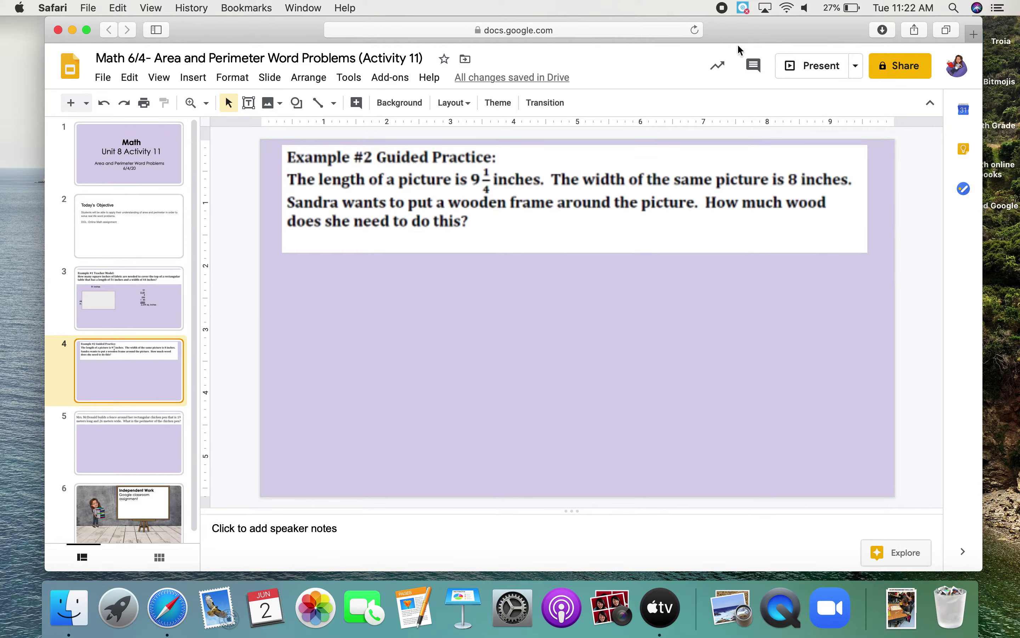
{"action": "left_click", "coordinate": [793, 71]}
- Draw a grey rectangle for the picture below the Example #2 question
{"action": "left_click", "coordinate": [297, 103]}
{"action": "mouse_move", "coordinate": [320, 129]}
{"action": "left_click", "coordinate": [405, 133]}
{"action": "left_click_drag", "start_coordinate": [312, 284], "coordinate": [521, 387]}
{"action": "left_click", "coordinate": [410, 271]}
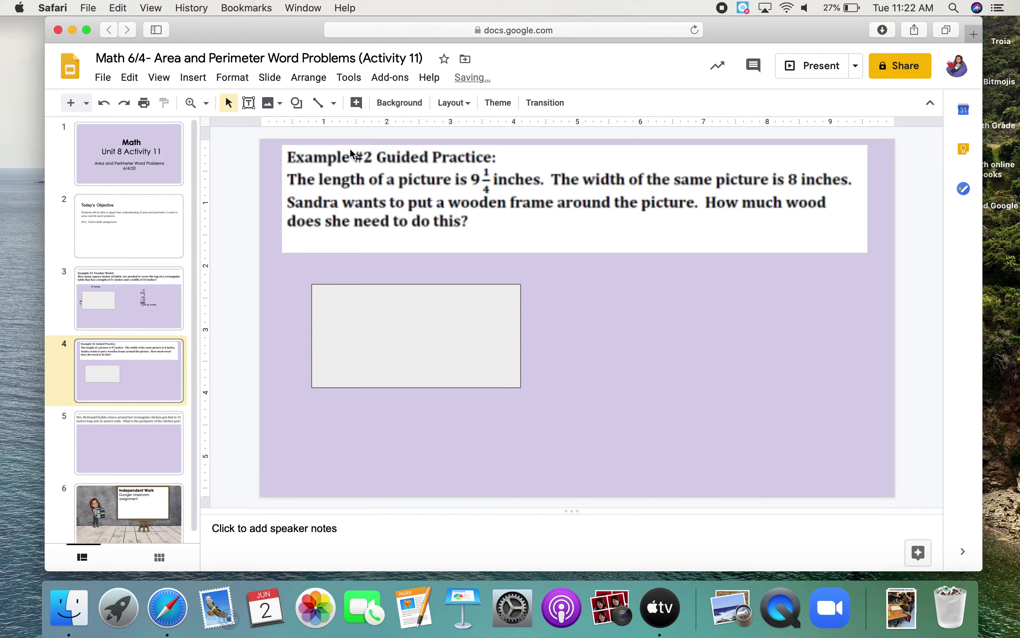
- Add a '9 1/4 inches' text box label above the rectangle
{"action": "left_click", "coordinate": [193, 77]}
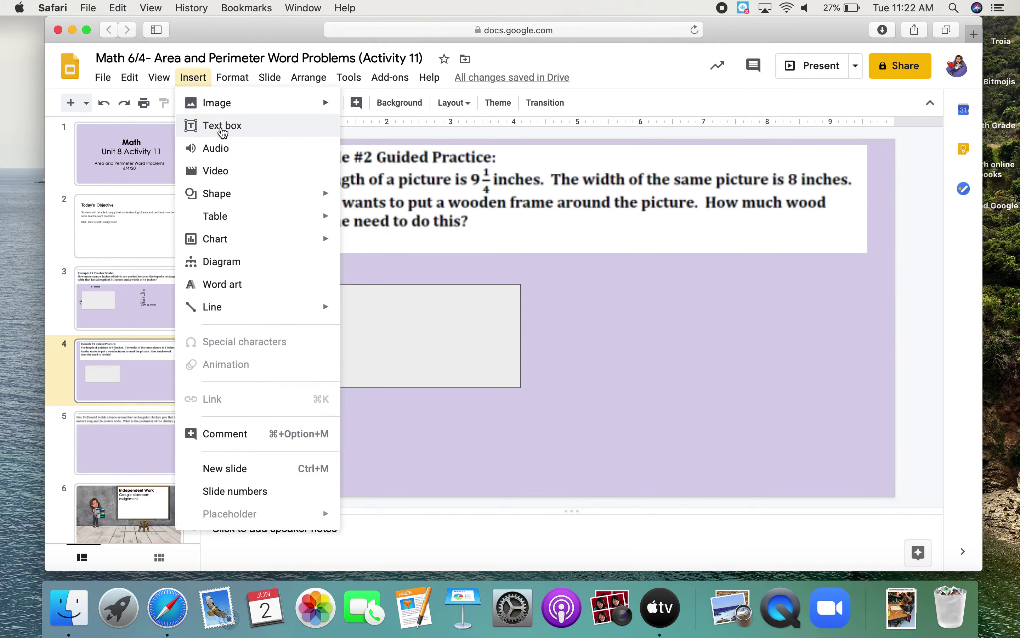
{"action": "left_click", "coordinate": [221, 127]}
{"action": "left_click", "coordinate": [350, 266]}
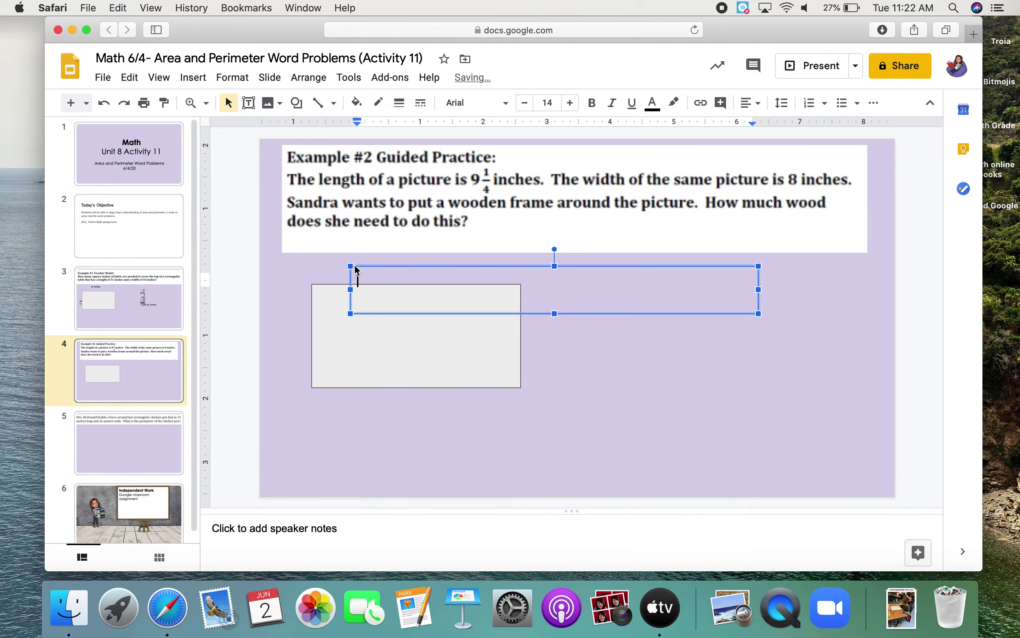
{"action": "type", "text": "9 1/4 inch"}
{"action": "type", "text": "es"}
{"action": "left_click_drag", "start_coordinate": [758, 290], "coordinate": [443, 290]}
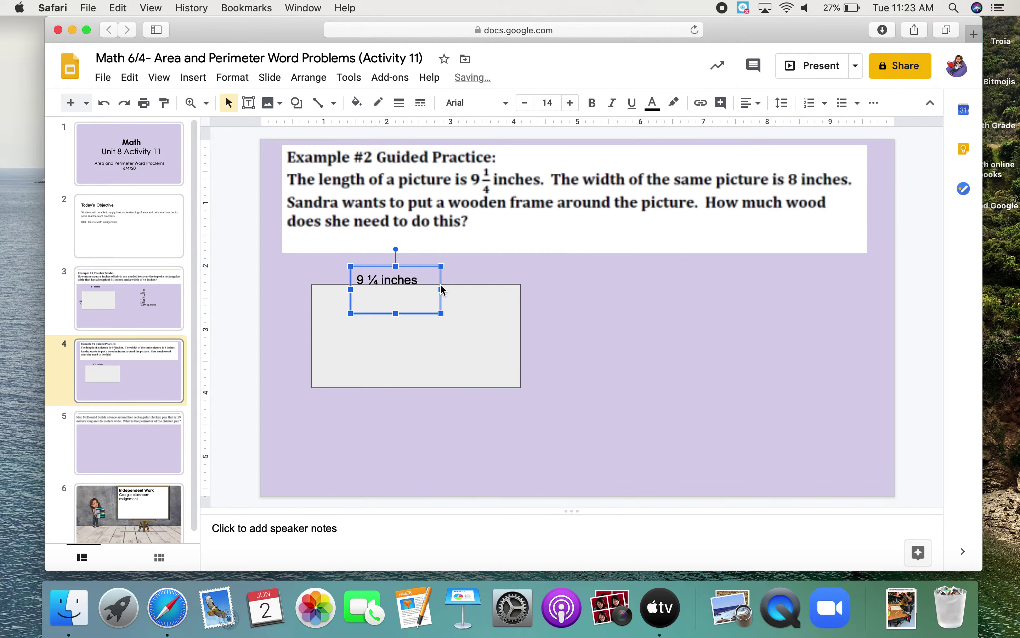
{"action": "left_click", "coordinate": [303, 357]}
- Add an '8 in.' text box label on the rectangle's left side
{"action": "left_click", "coordinate": [192, 78]}
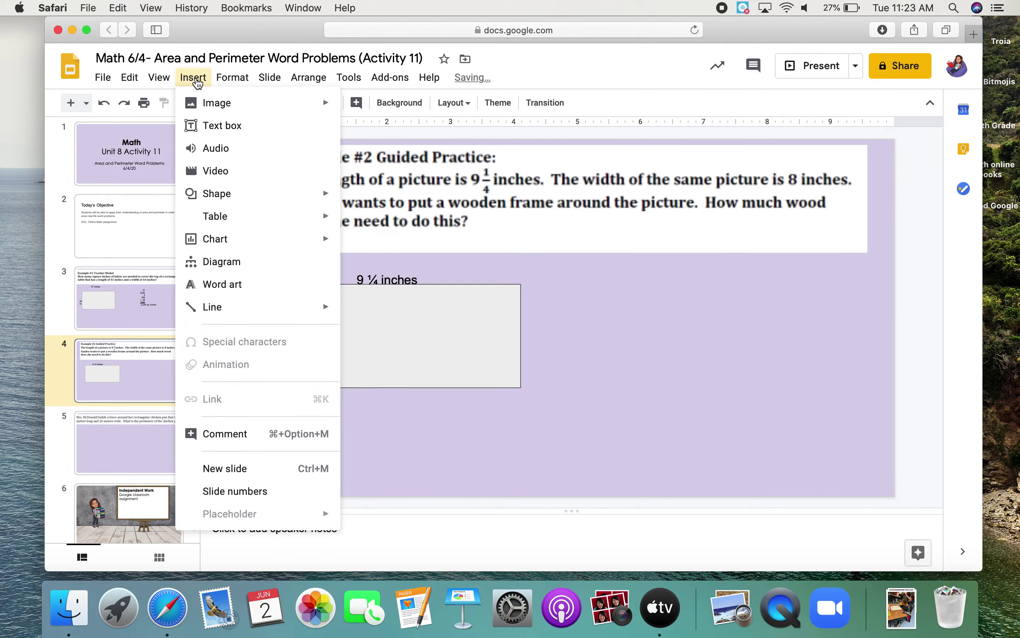
{"action": "left_click", "coordinate": [217, 125]}
{"action": "left_click", "coordinate": [277, 315]}
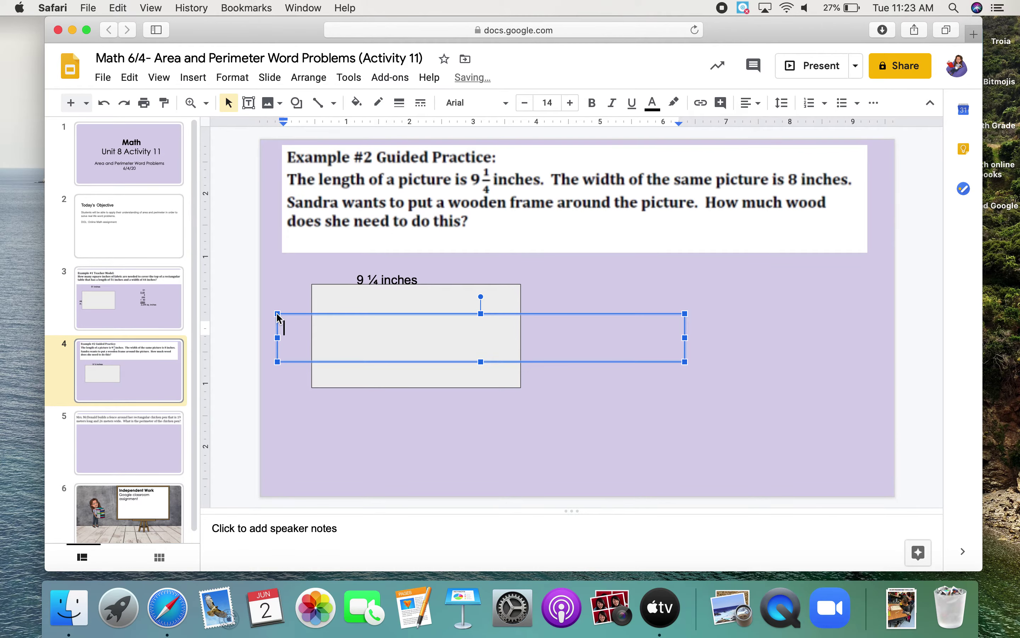
{"action": "type", "text": "8 in."}
{"action": "left_click_drag", "start_coordinate": [685, 337], "coordinate": [310, 365]}
{"action": "left_click", "coordinate": [419, 432]}
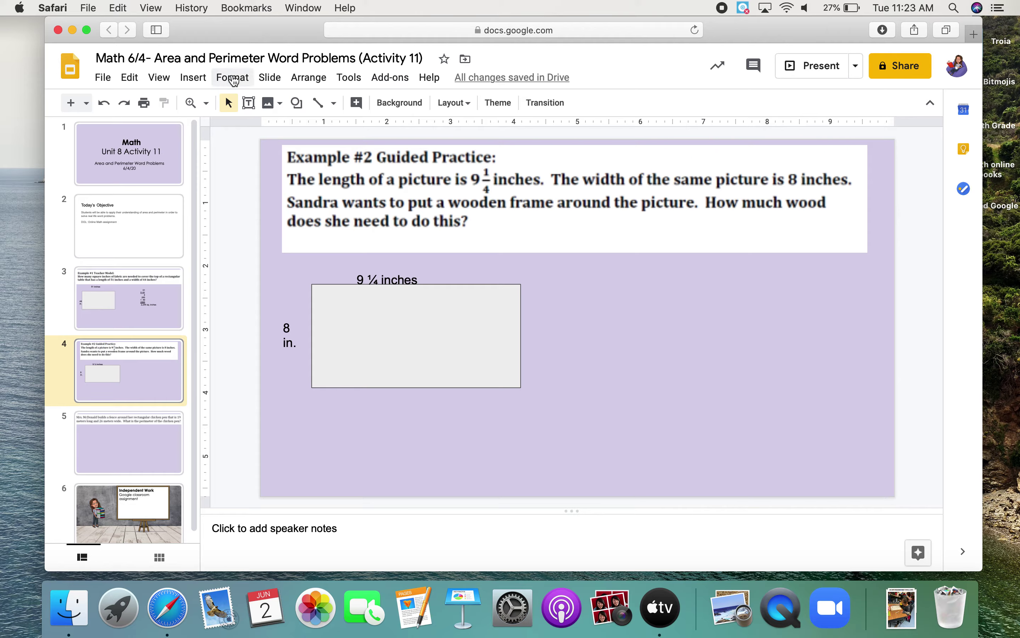
{"action": "left_click", "coordinate": [192, 78]}
- Add a text box reading '9 1/4 + 8 + 9 1/4 + 8=' beside the rectangle
{"action": "left_click", "coordinate": [212, 126]}
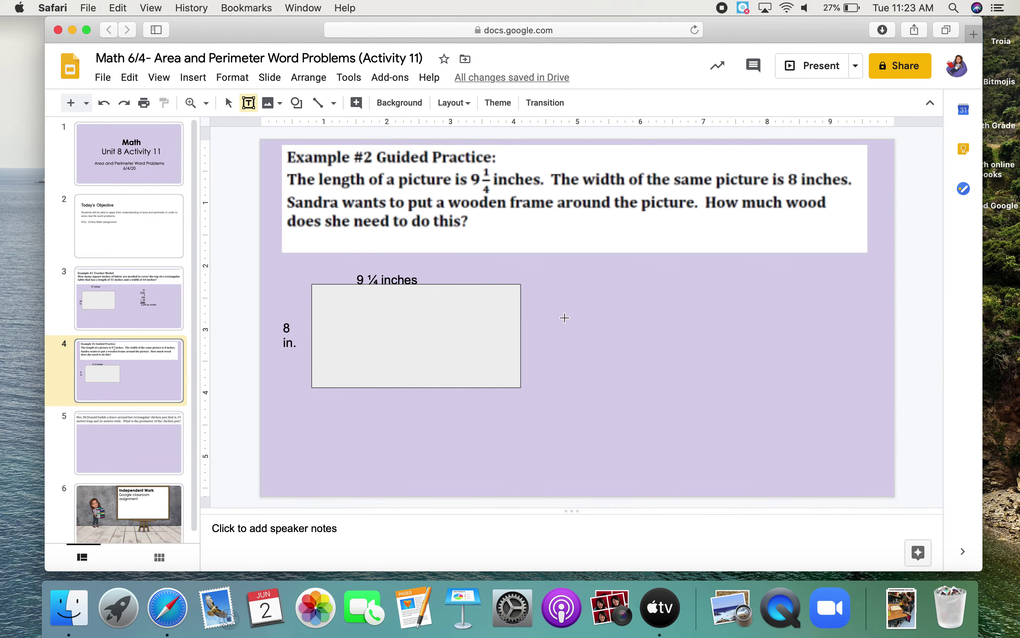
{"action": "left_click", "coordinate": [564, 319]}
{"action": "type", "text": "9 1/4 "}
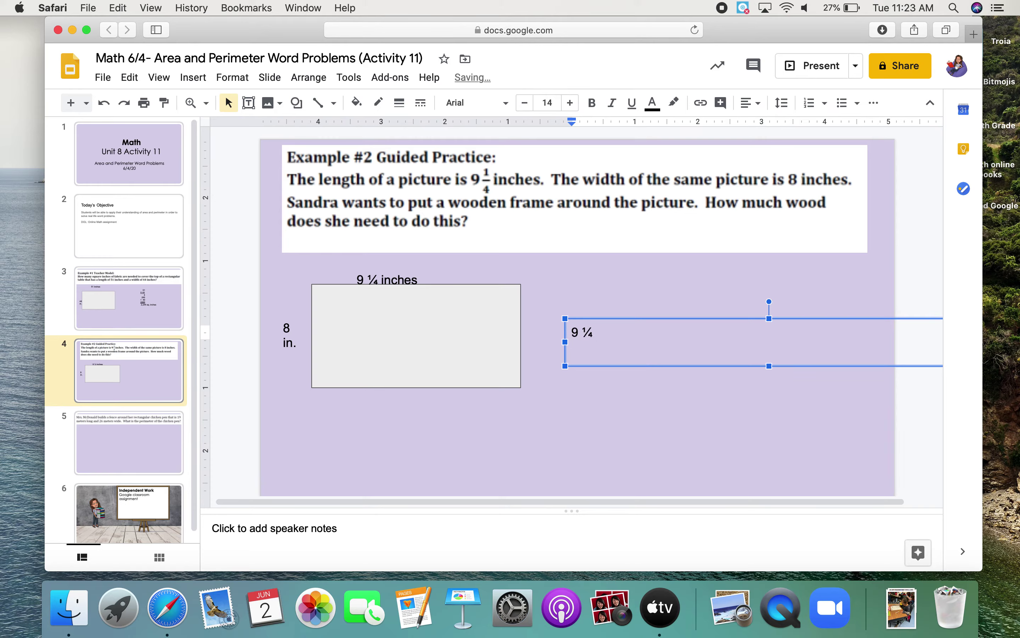
{"action": "type", "text": "+ 8"}
{"action": "type", "text": " + 9 1"}
{"action": "type", "text": "/4 + 8="}
{"action": "left_click_drag", "start_coordinate": [563, 335], "coordinate": [694, 359]}
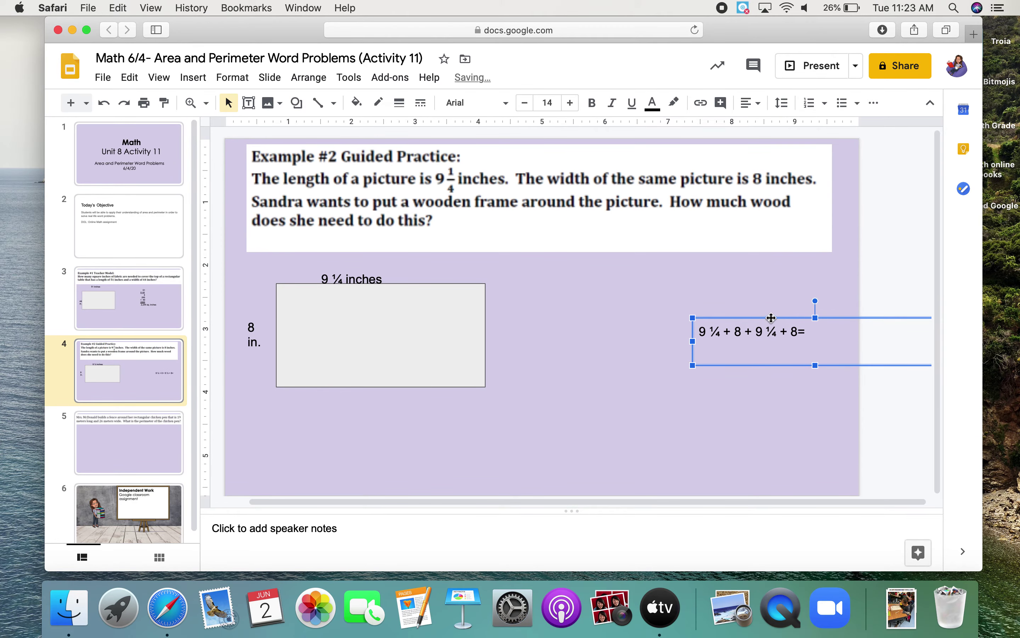
{"action": "left_click_drag", "start_coordinate": [771, 314], "coordinate": [585, 307]}
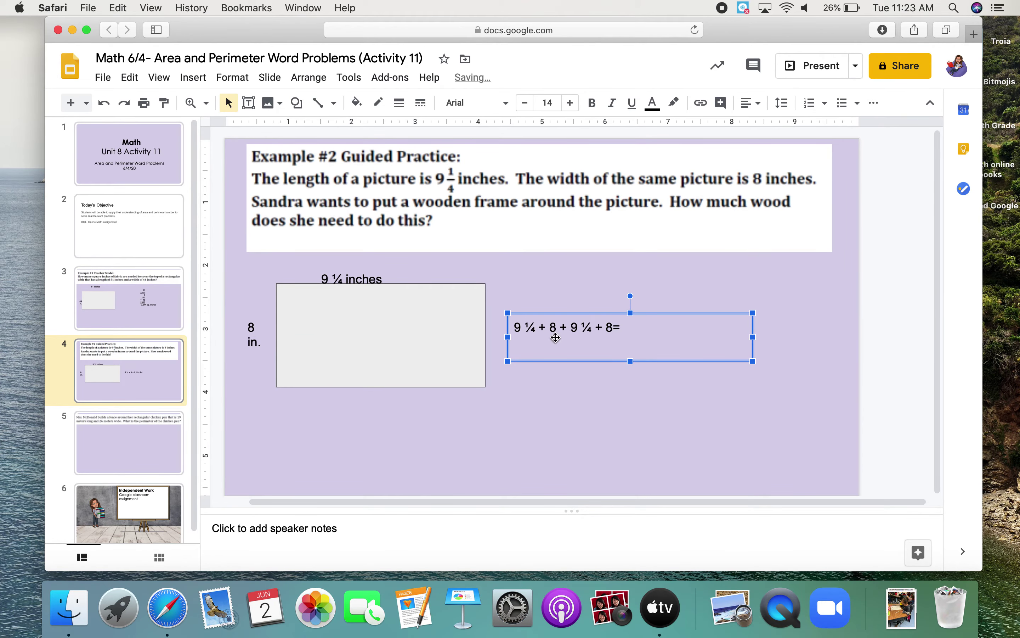
{"action": "double_click", "coordinate": [617, 329]}
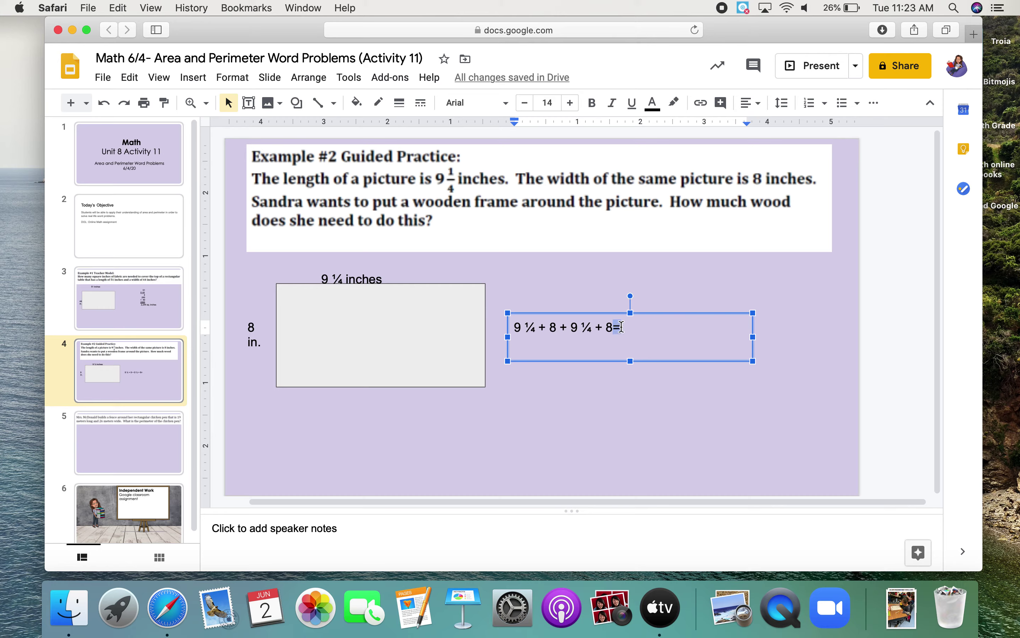
{"action": "left_click", "coordinate": [314, 423]}
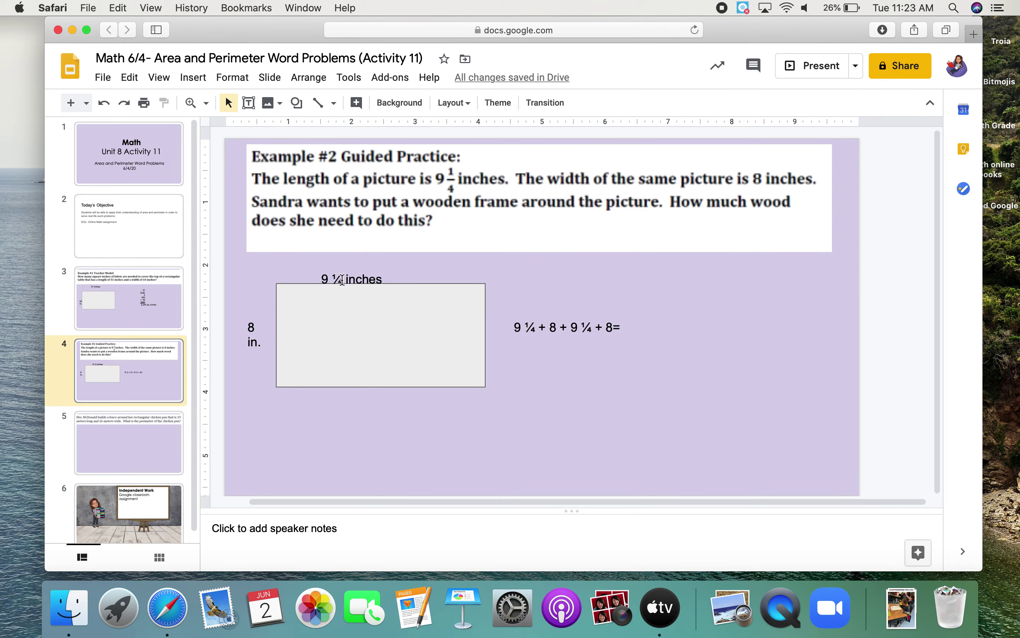
{"action": "left_click", "coordinate": [342, 279]}
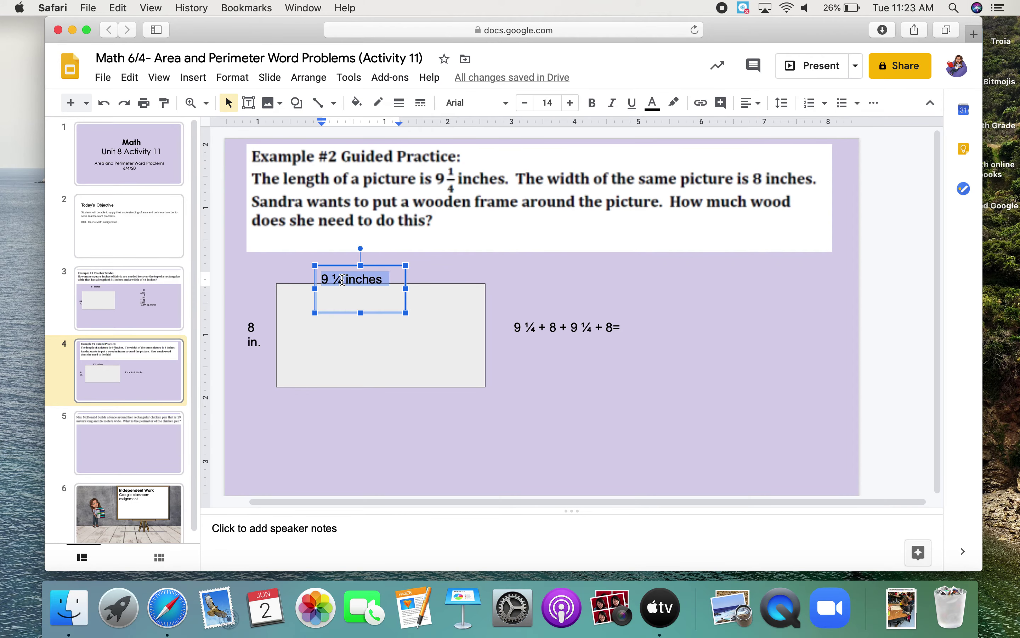
{"action": "left_click", "coordinate": [362, 328]}
{"action": "left_click", "coordinate": [371, 266]}
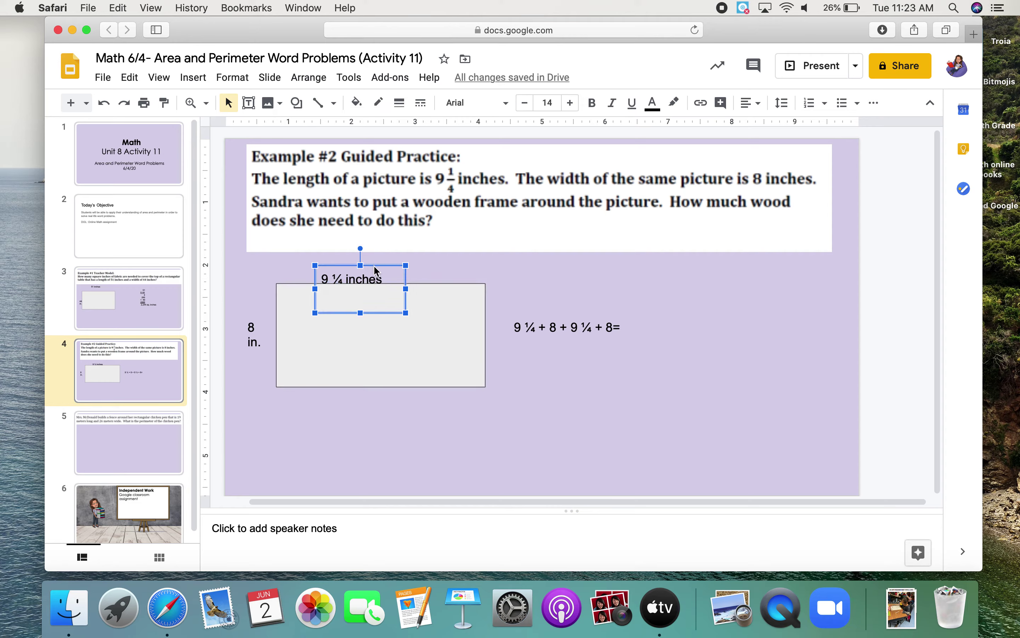
{"action": "left_click", "coordinate": [353, 421]}
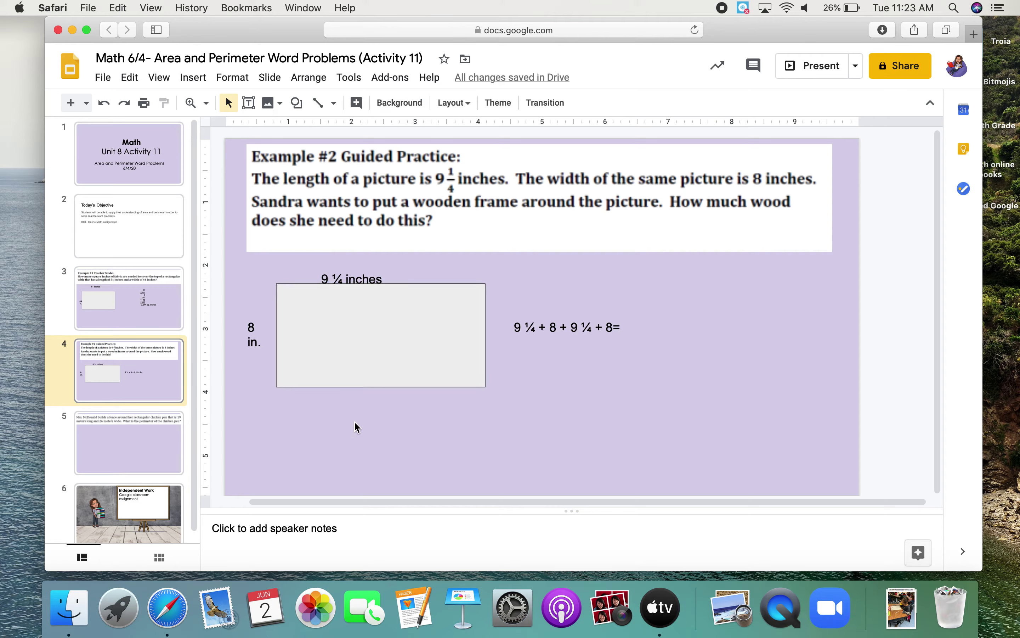
- Paste copies of the '9 ¼ inches' and '8 in.' labels below and right of the rectangle
{"action": "key", "text": "super+v"}
{"action": "left_click_drag", "start_coordinate": [388, 275], "coordinate": [376, 387]}
{"action": "left_click", "coordinate": [419, 427]}
{"action": "left_click", "coordinate": [253, 334]}
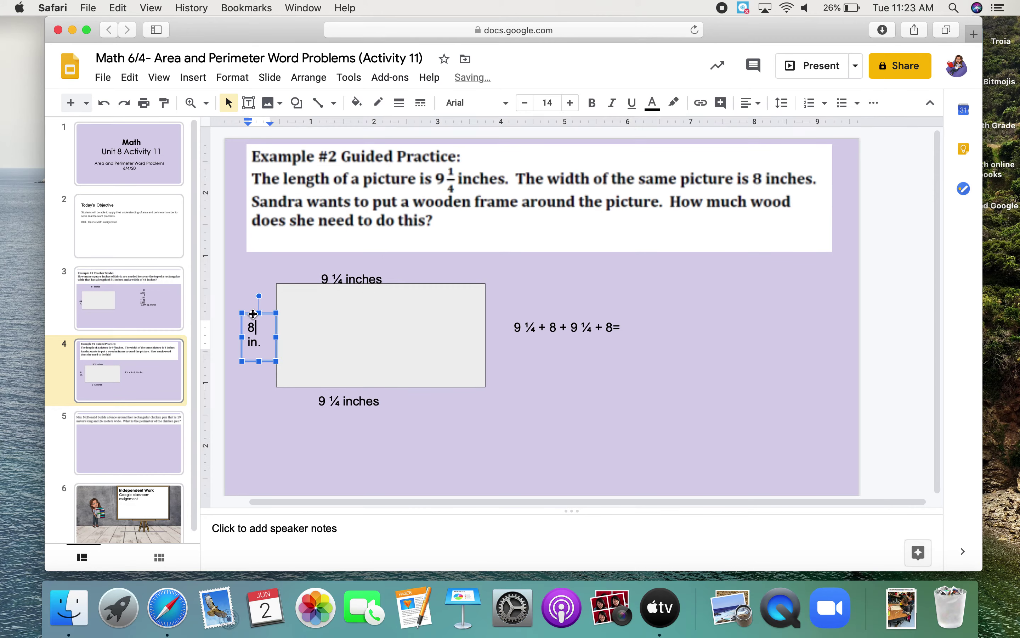
{"action": "left_click", "coordinate": [488, 398]}
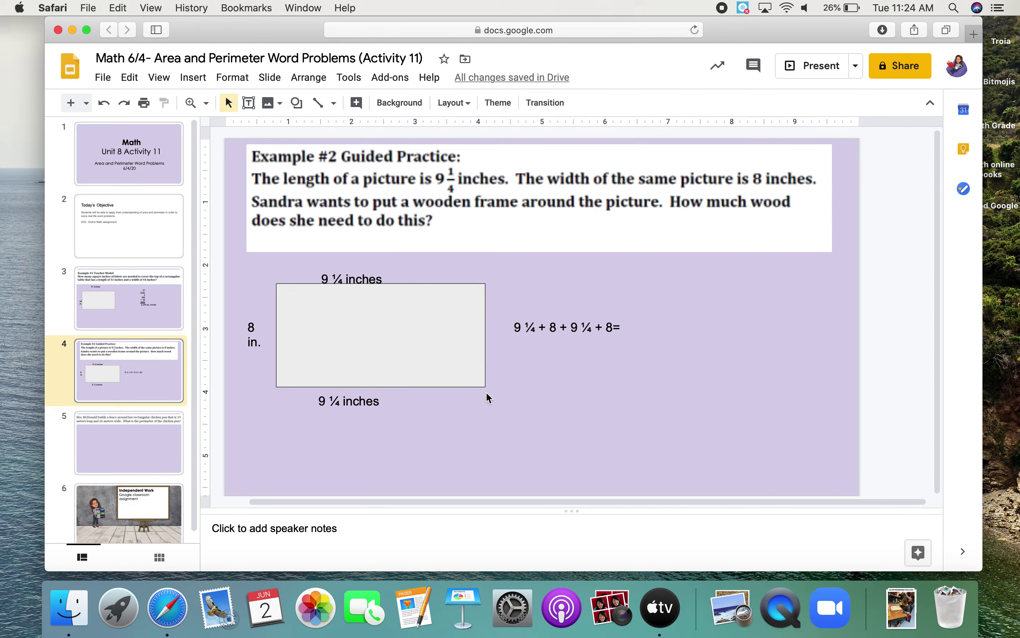
{"action": "key", "text": "super+v"}
{"action": "left_click_drag", "start_coordinate": [280, 325], "coordinate": [678, 317]}
{"action": "left_click", "coordinate": [551, 327]}
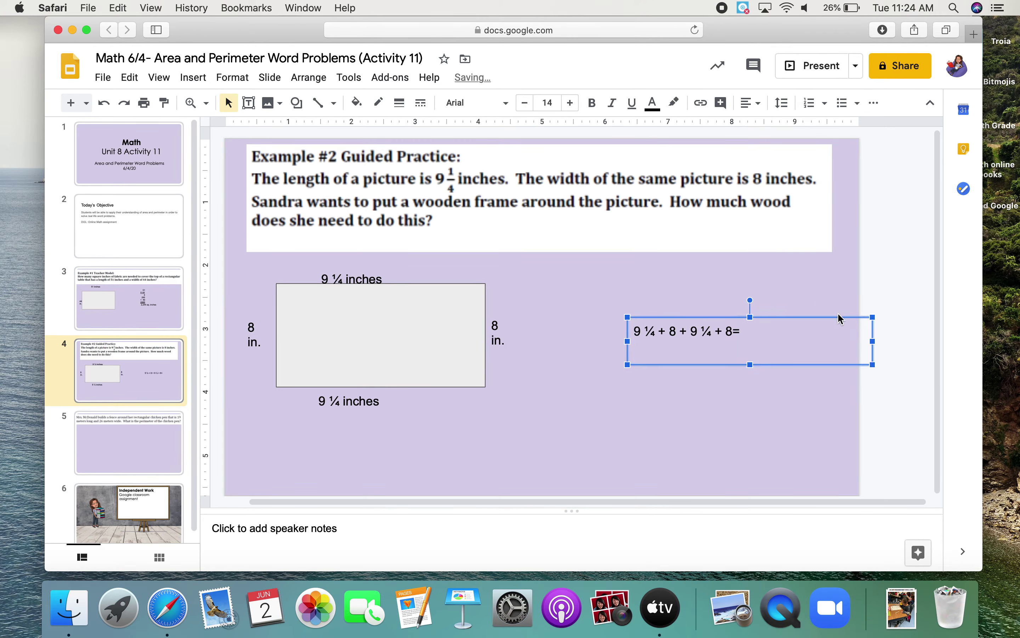
{"action": "left_click", "coordinate": [761, 333]}
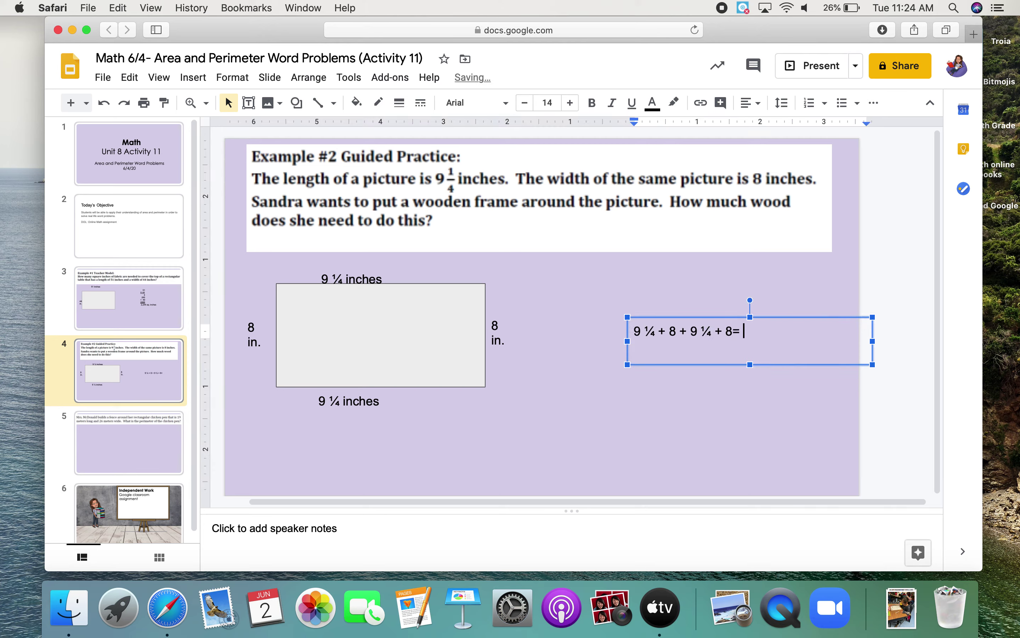
- End the equation with '34 2/4 feet', narrow its box, and return to slide 3
{"action": "type", "text": "34 2/4"}
{"action": "left_click", "coordinate": [783, 387]}
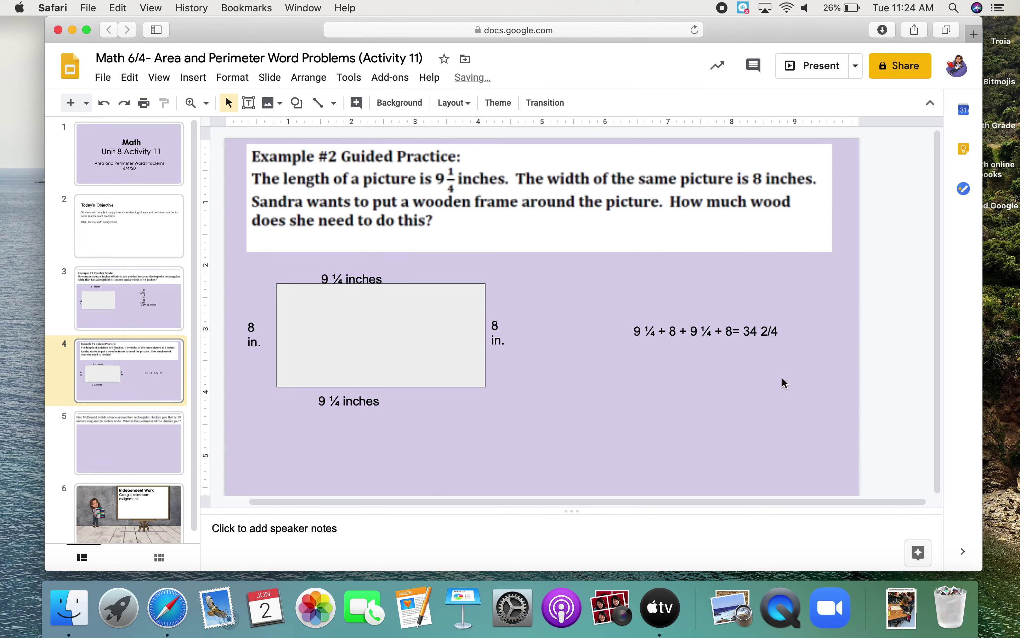
{"action": "left_click", "coordinate": [781, 331]}
{"action": "type", "text": "feet."}
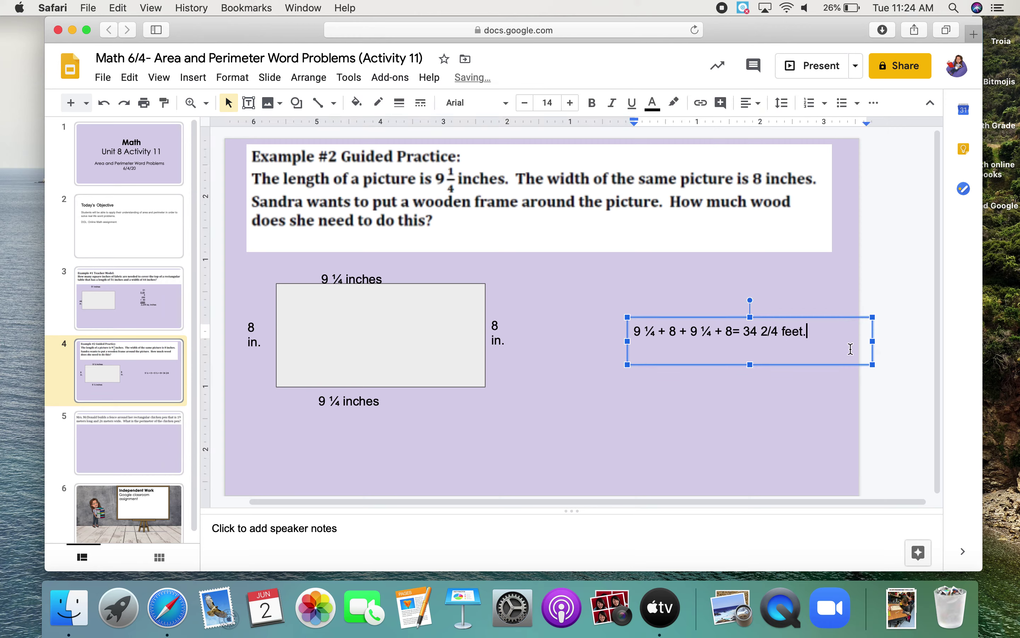
{"action": "key", "text": "BackSpace"}
{"action": "left_click_drag", "start_coordinate": [873, 341], "coordinate": [816, 345]}
{"action": "left_click", "coordinate": [797, 404]}
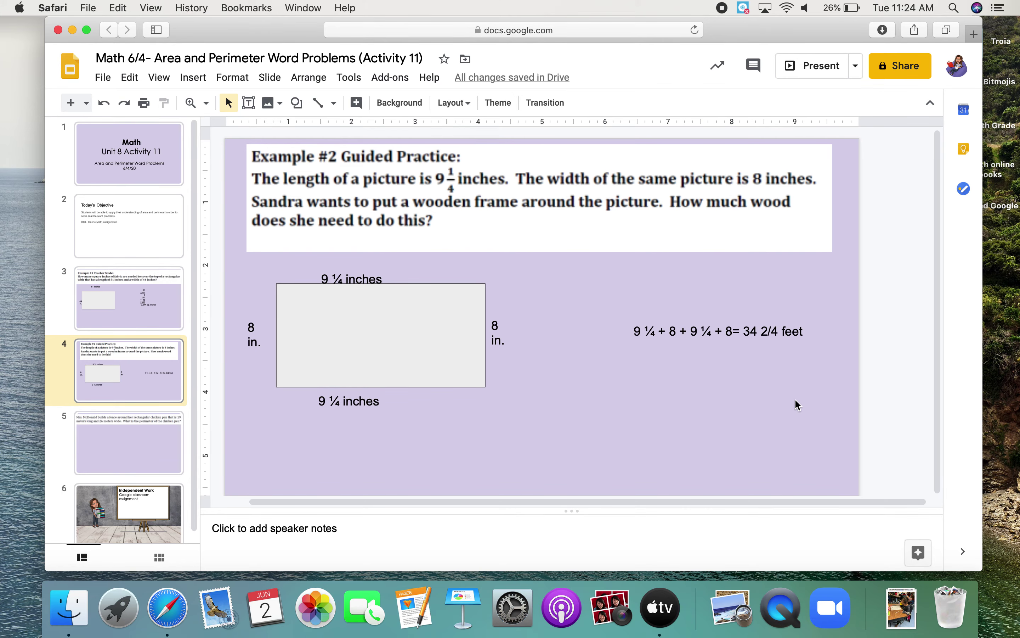
{"action": "left_click", "coordinate": [166, 312]}
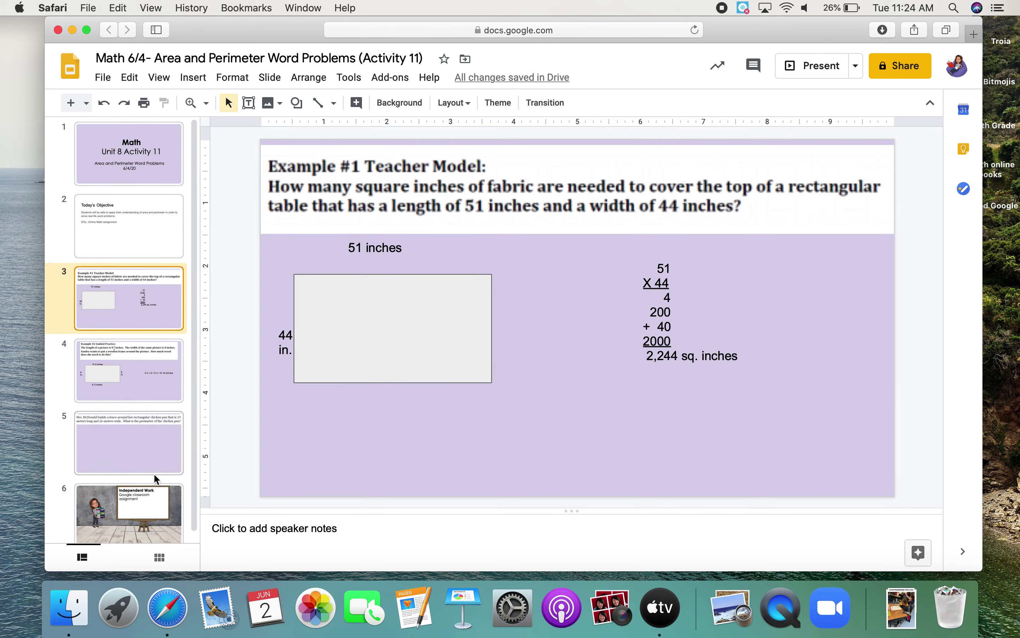
- Start the slideshow from slide 6, the Independent Work slide
{"action": "left_click", "coordinate": [150, 504]}
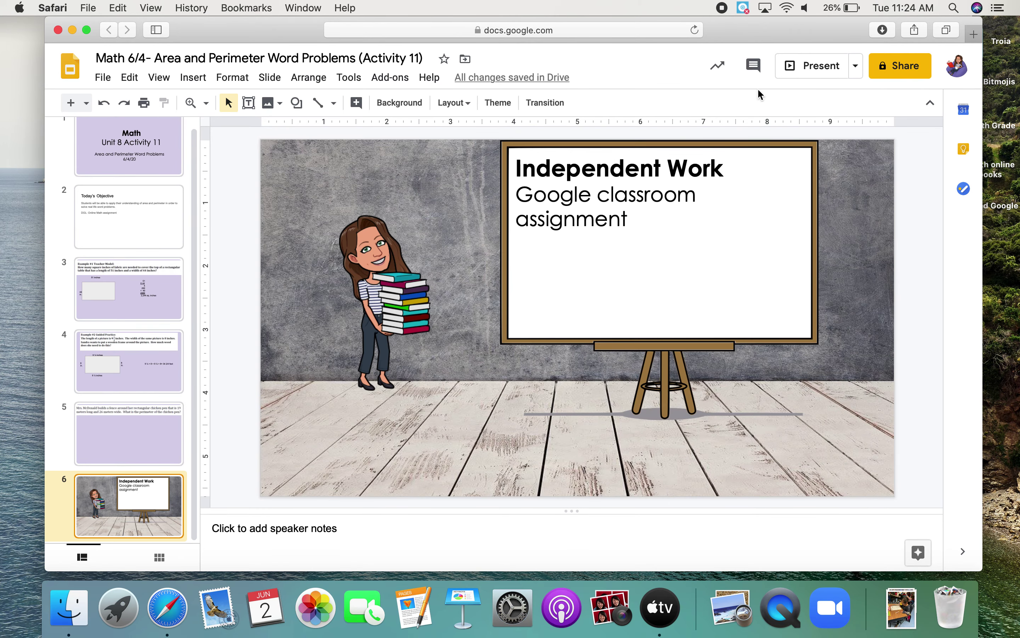
{"action": "left_click", "coordinate": [805, 64]}
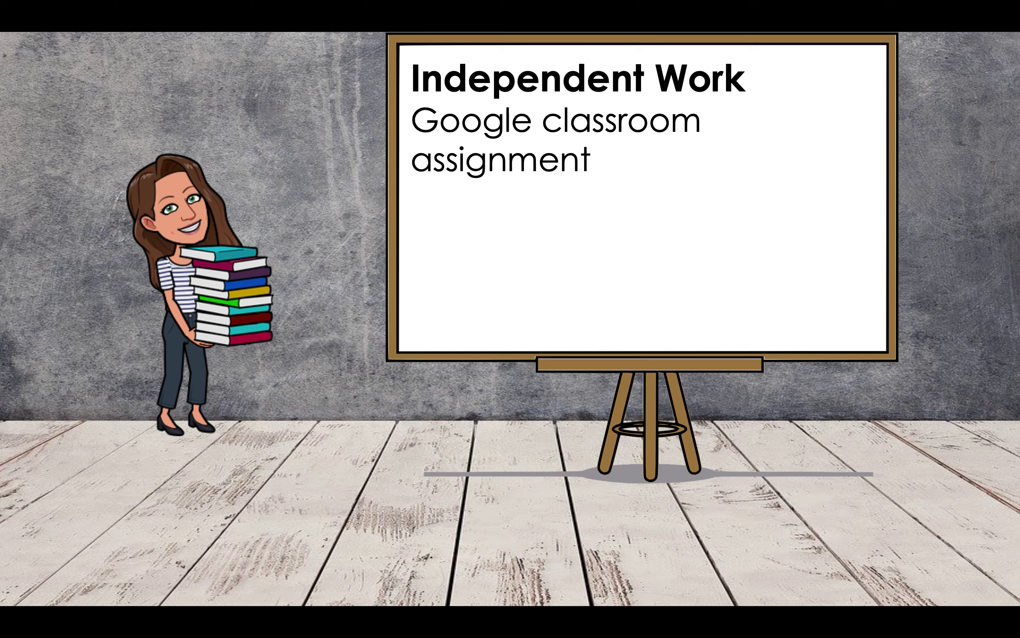
{"action": "mouse_move", "coordinate": [802, 6]}
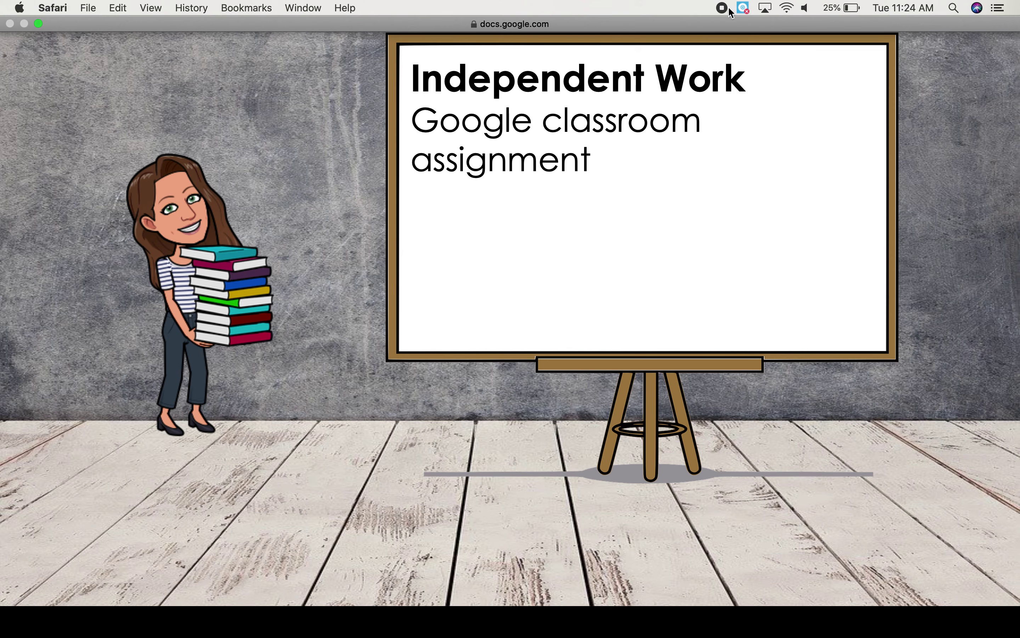